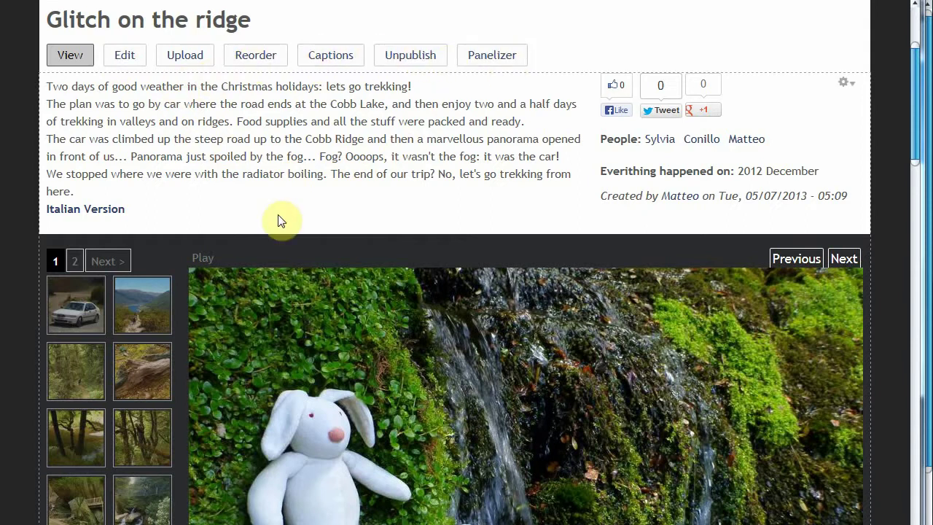
Step: Look through the "Glitch on the ridge" album and display its fallen tree trunk photo
scroll(284, 210, "down", 5)
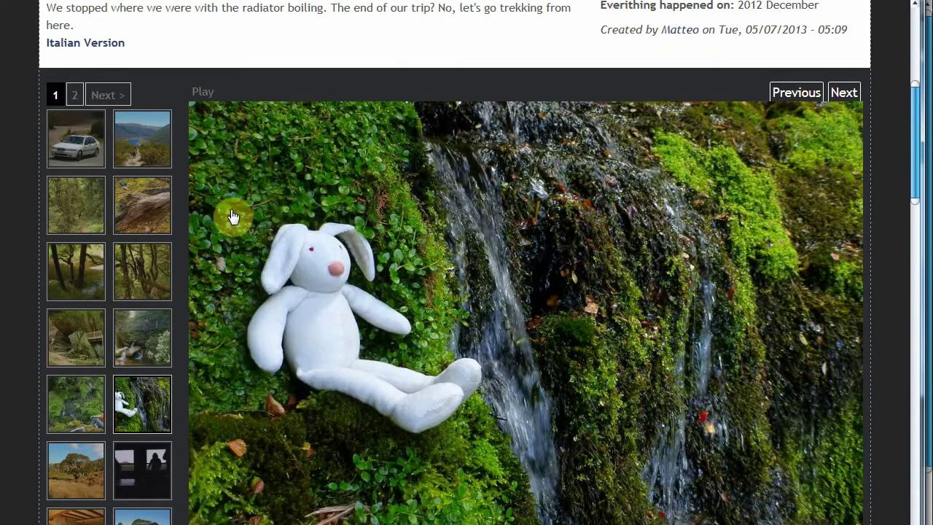
left_click(151, 215)
scroll(270, 143, "up", 5)
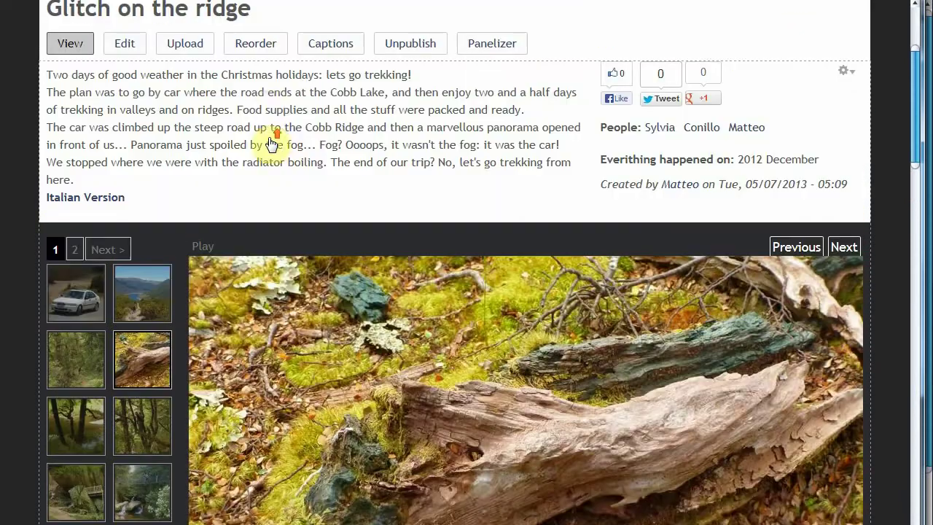
scroll(271, 143, "up", 3)
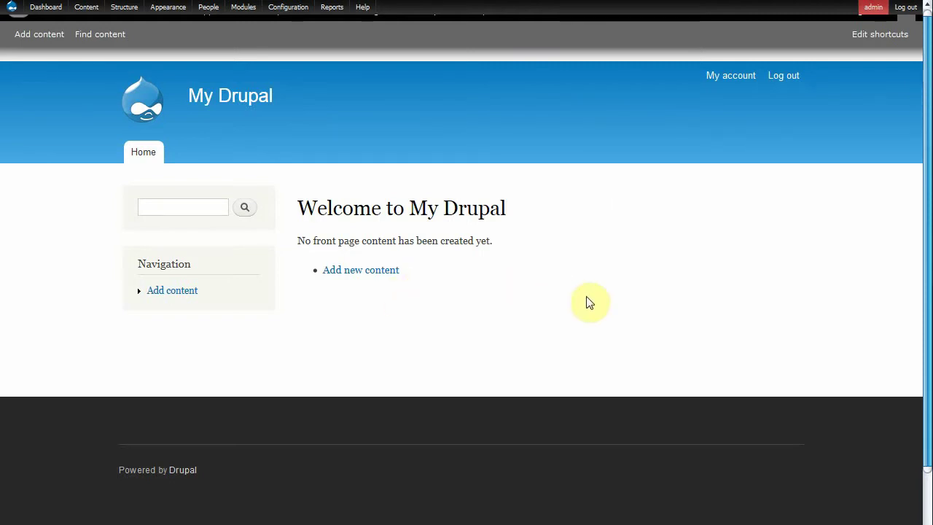
Step: Start a new Album content item on the My Drupal site and title it "This is an album"
left_click(168, 291)
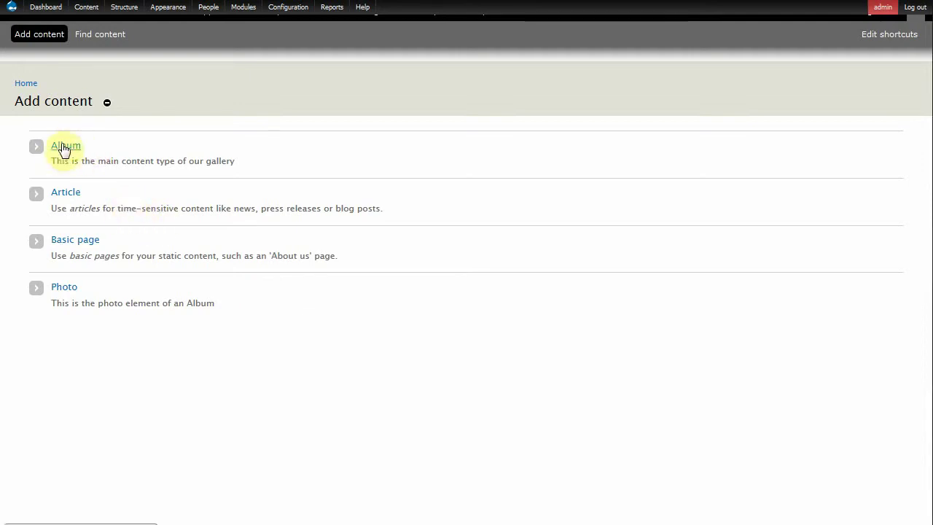
left_click(66, 148)
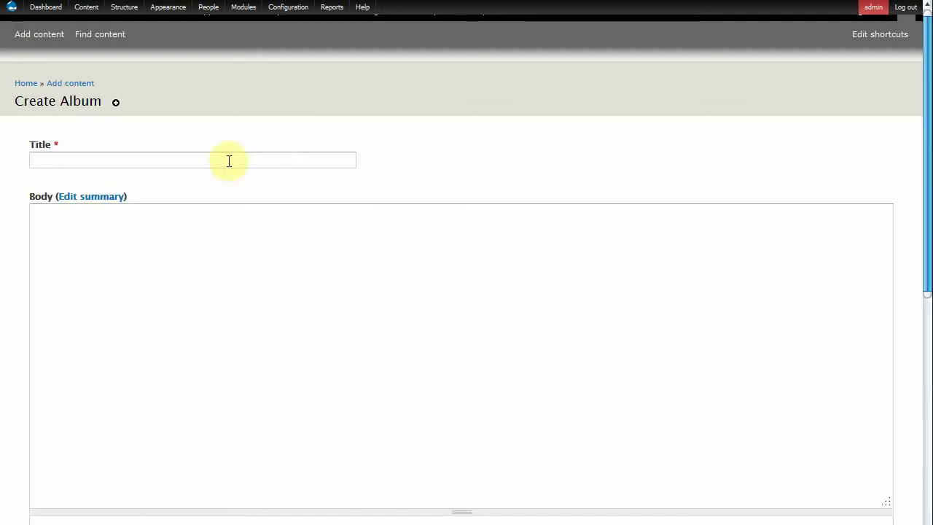
left_click(222, 163)
left_click(222, 163)
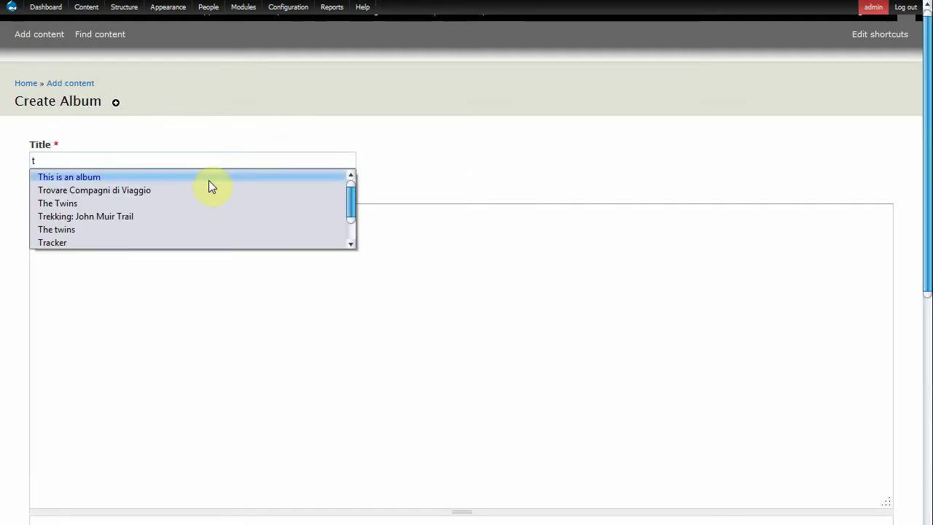
left_click(208, 179)
Step: Enter "This is the album body" as the album's body text and save the album
left_click(197, 232)
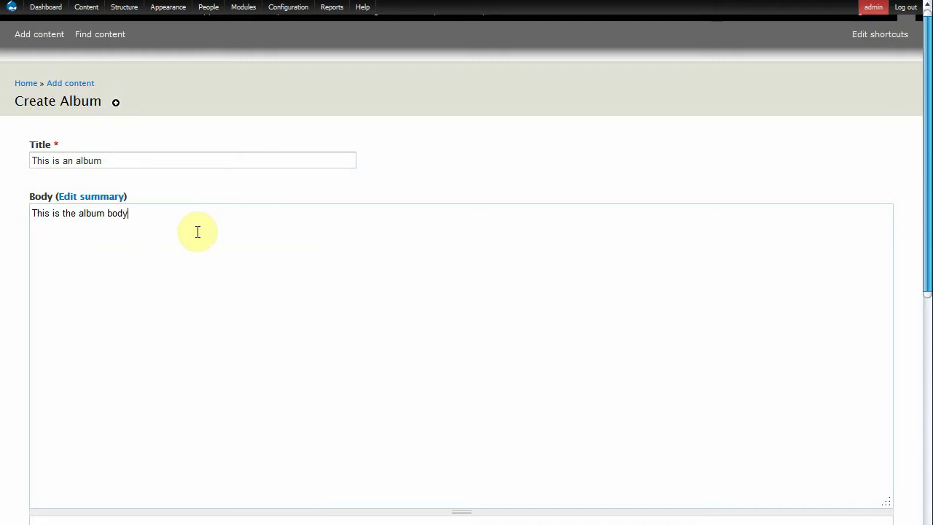
left_click(525, 177)
scroll(526, 176, "down", 5)
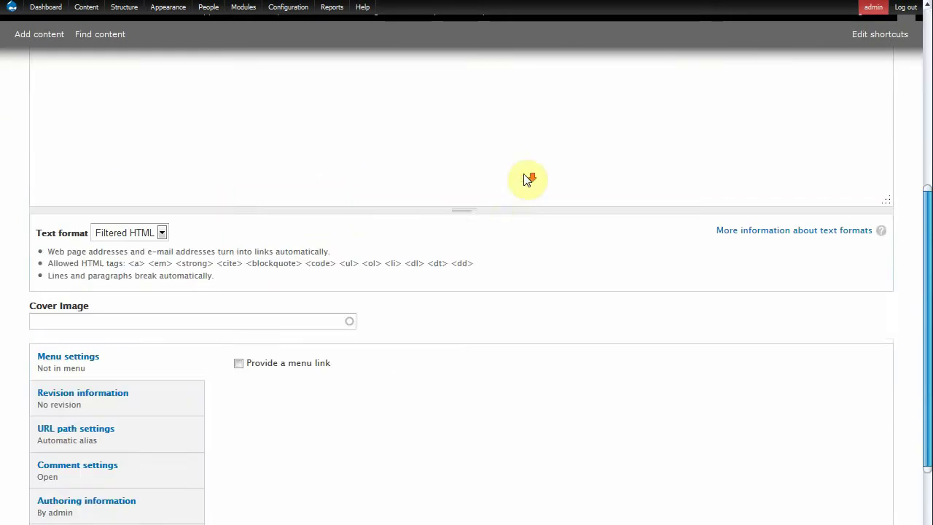
scroll(526, 175, "down", 1)
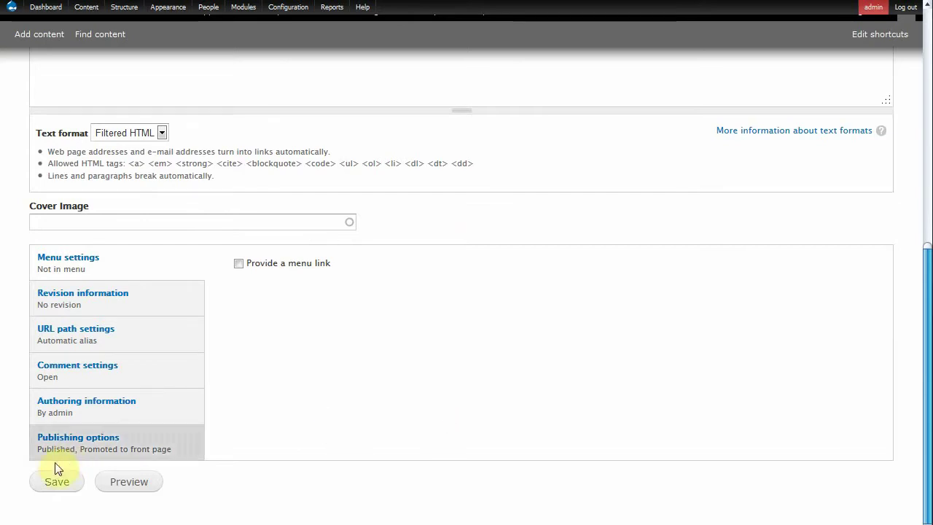
left_click(50, 485)
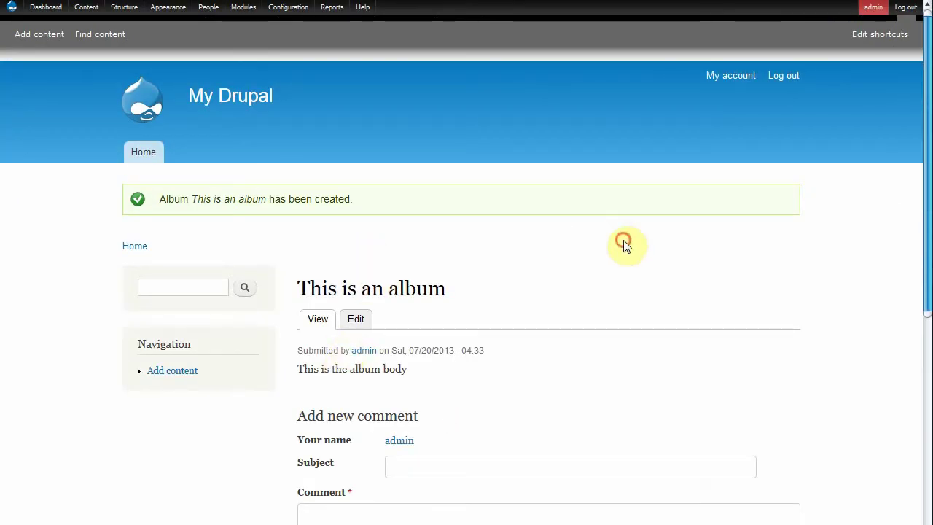
scroll(626, 246, "down", 1)
scroll(626, 245, "down", 1)
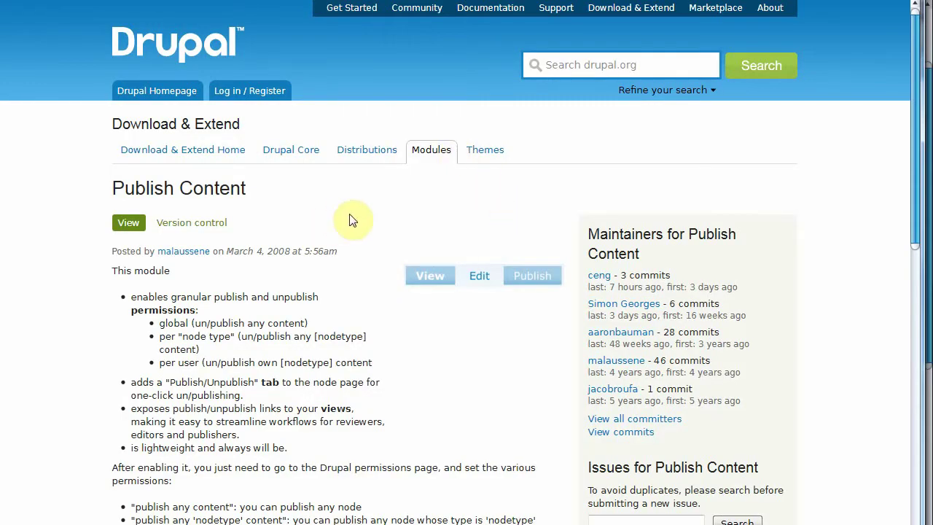
Step: Read the description and permissions of the Publish Content module on its drupal.org page
scroll(354, 219, "down", 3)
scroll(350, 218, "down", 9)
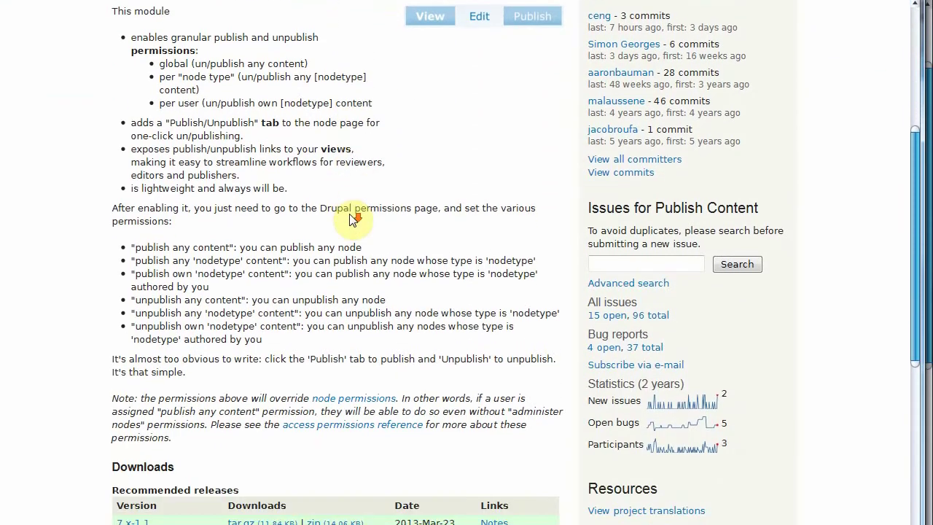
scroll(352, 219, "up", 12)
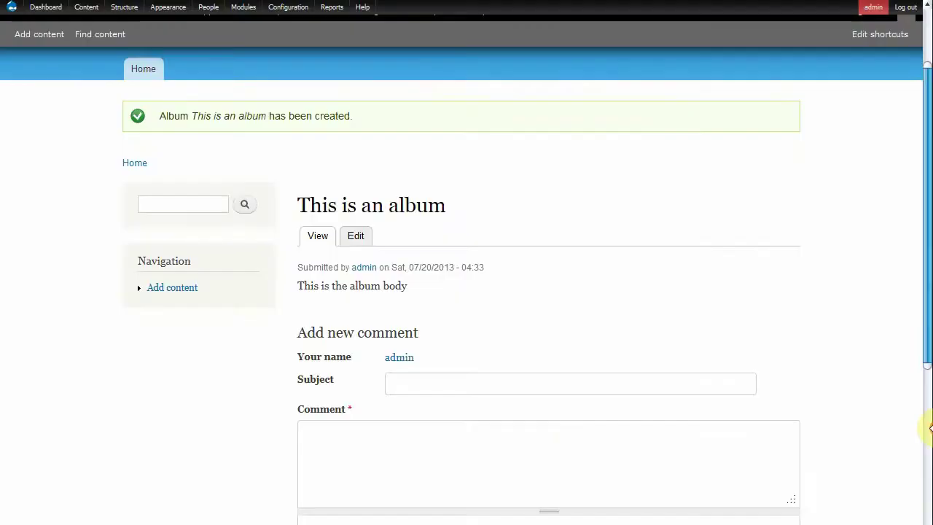
Step: Enable the Publish Content module in the site's module list and save the configuration
mouse_move(243, 14)
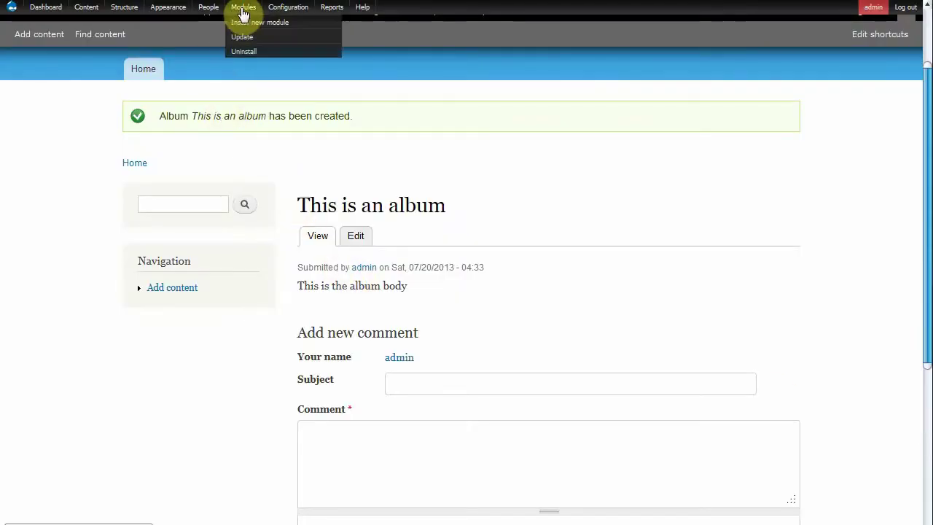
left_click(243, 8)
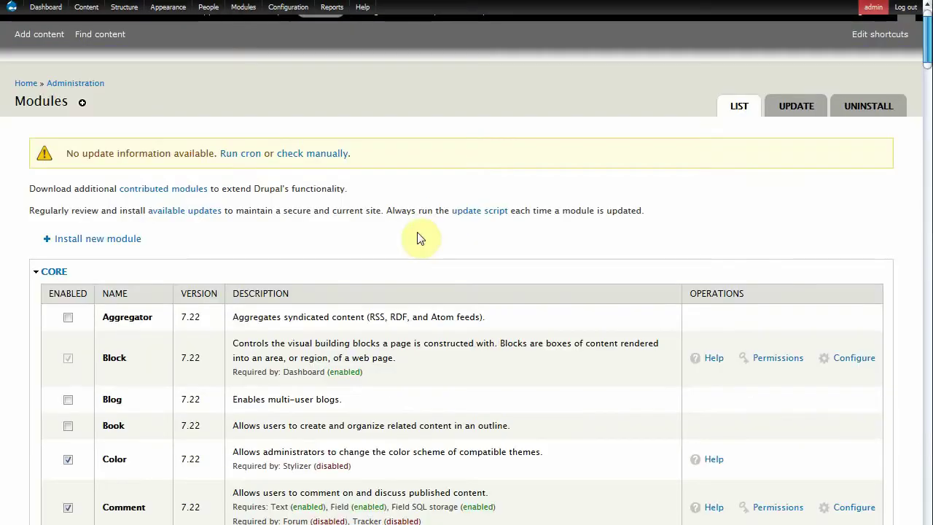
scroll(431, 248, "down", 20)
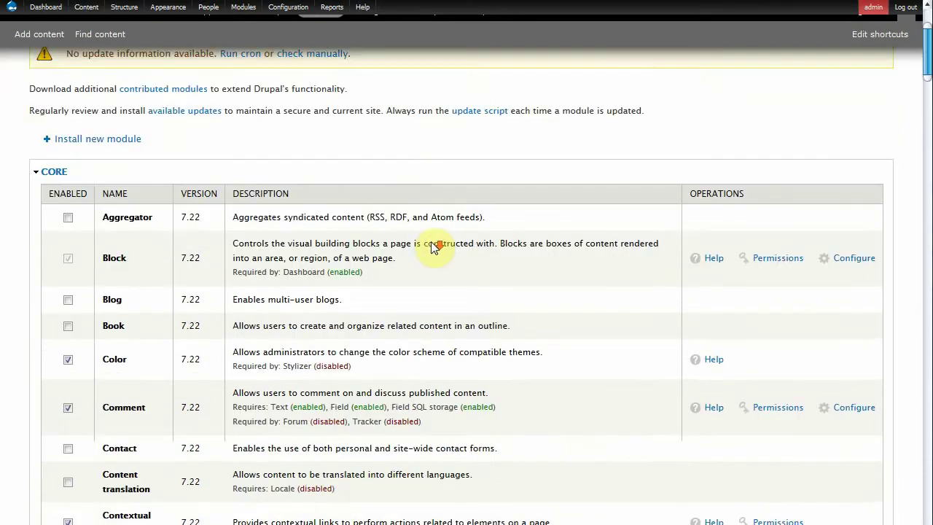
scroll(431, 248, "down", 20)
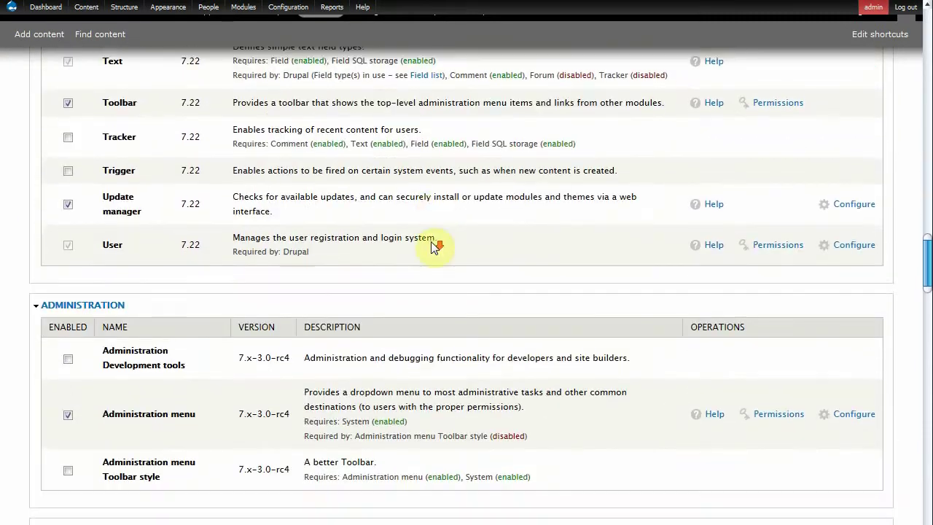
scroll(434, 241, "down", 6)
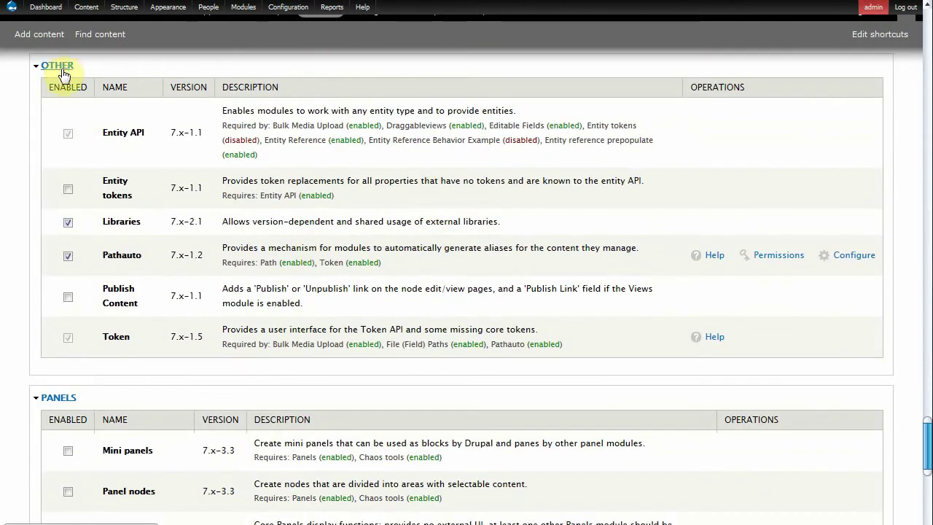
scroll(245, 334, "down", 6)
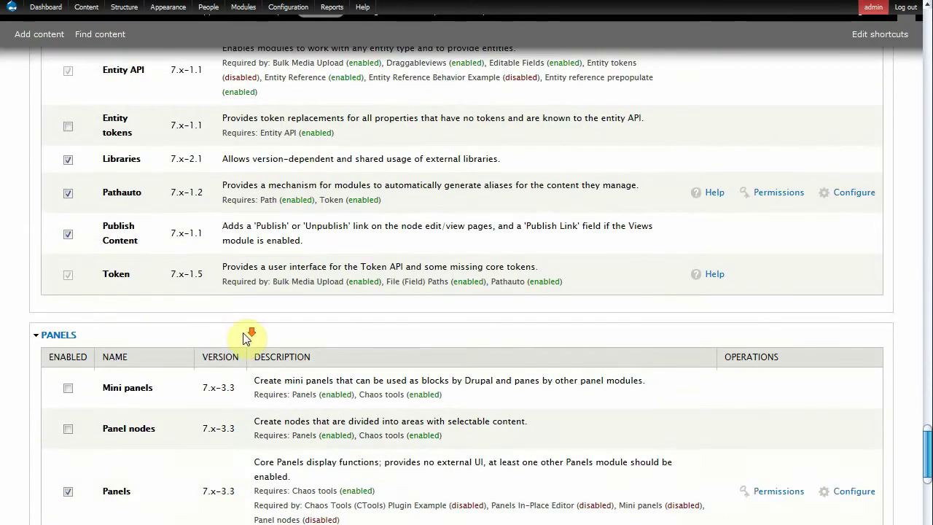
left_click(117, 482)
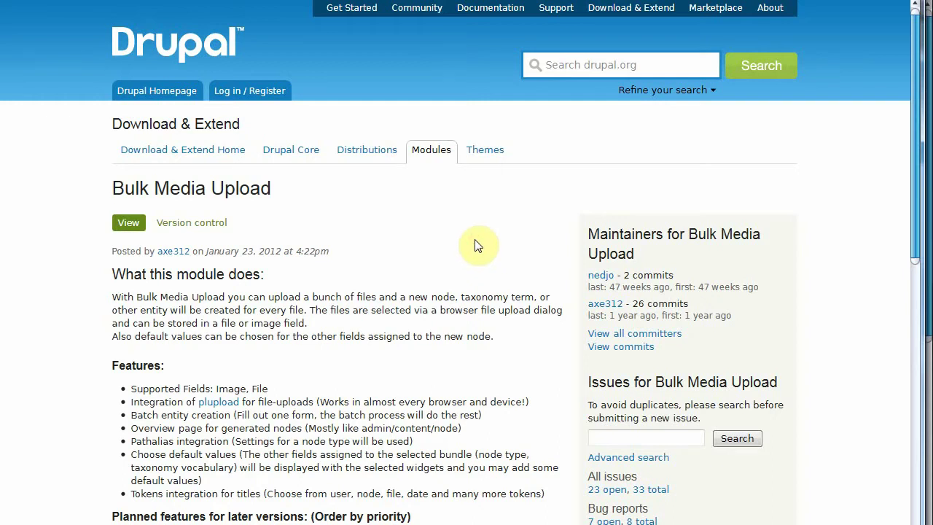
Step: Review the Bulk Media Upload module's features and dependencies on drupal.org and open the site's Bulk Media Upload Settings
scroll(475, 245, "down", 5)
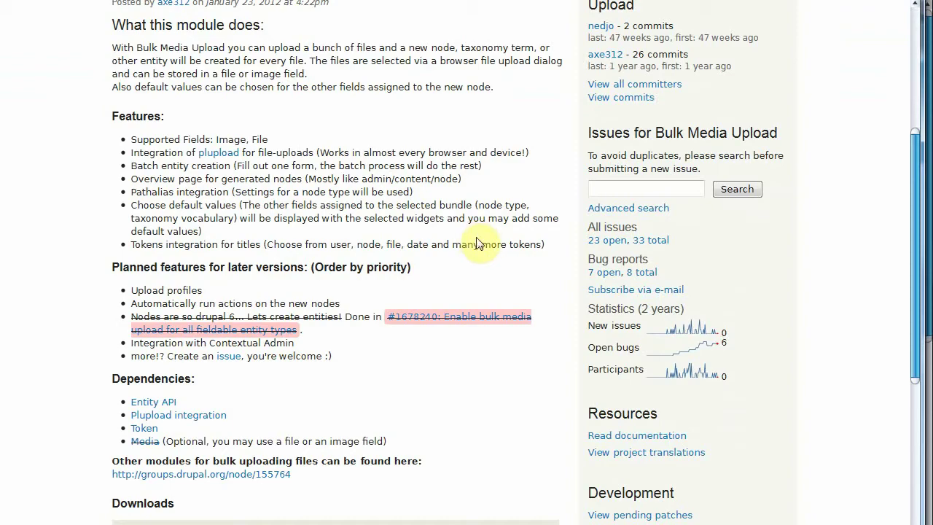
scroll(492, 245, "down", 4)
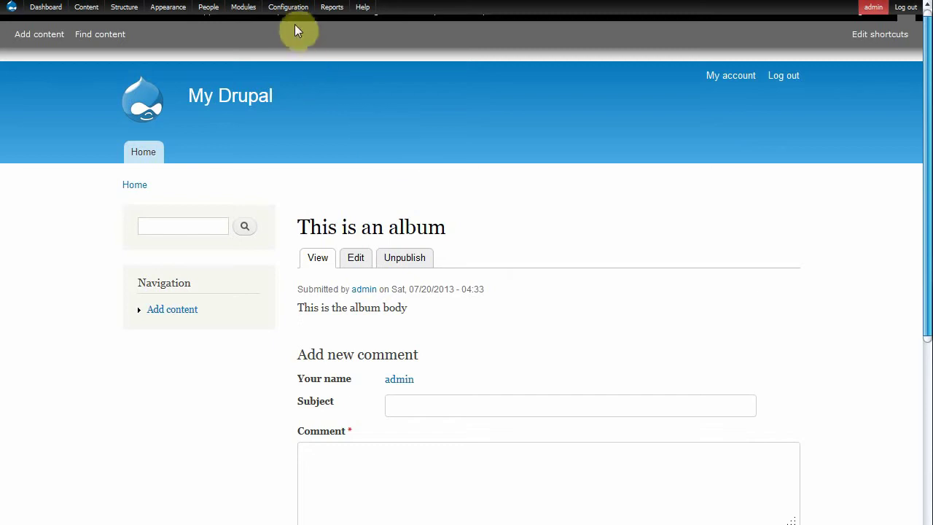
mouse_move(298, 12)
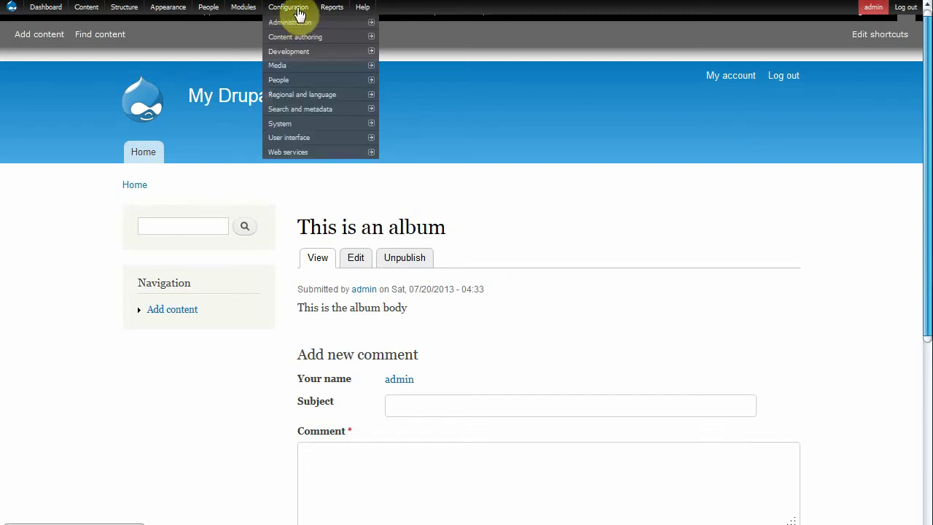
mouse_move(305, 67)
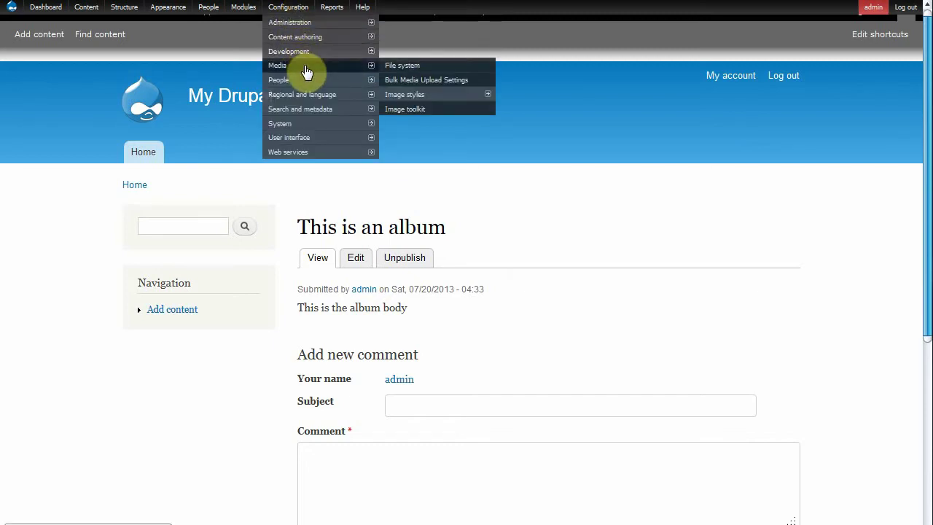
left_click(410, 82)
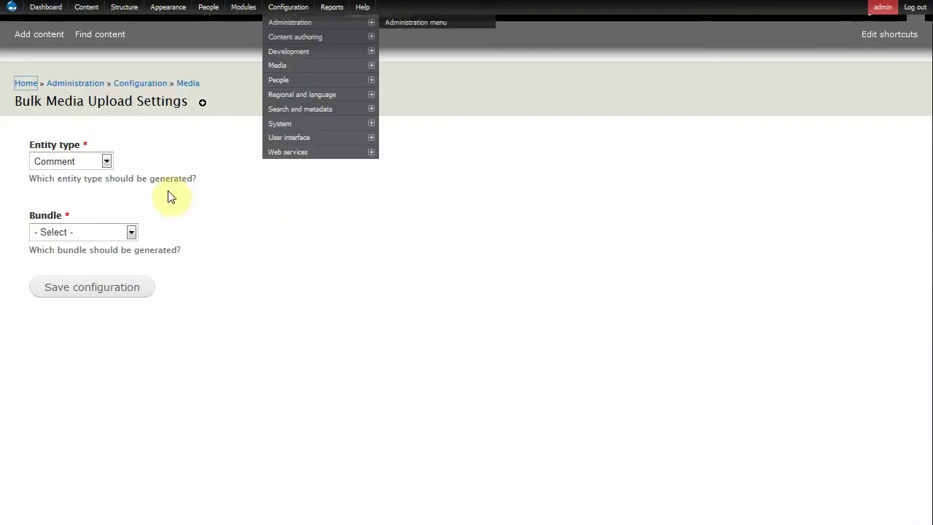
Step: Configure bulk media upload with entity type Node, bundle Photo and media field Image File (field_image_file), and save the configuration
left_click(106, 162)
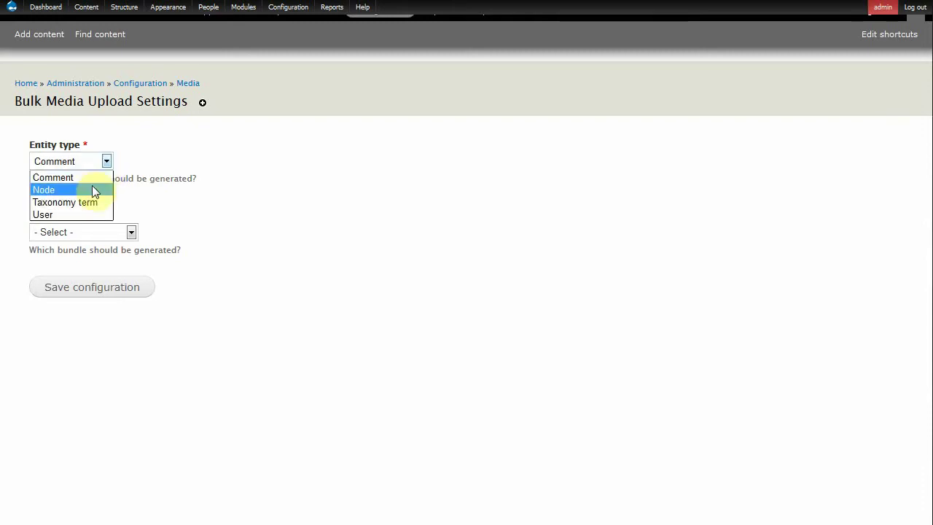
left_click(92, 190)
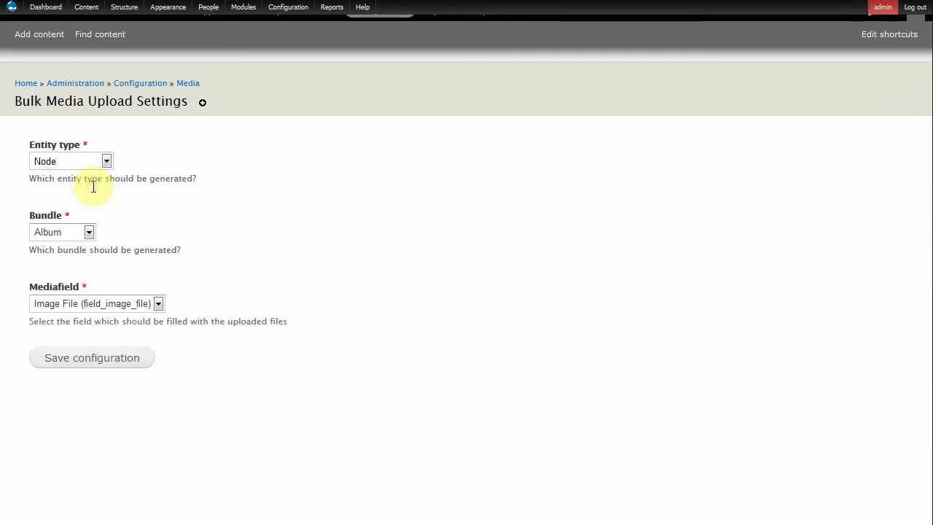
left_click(87, 232)
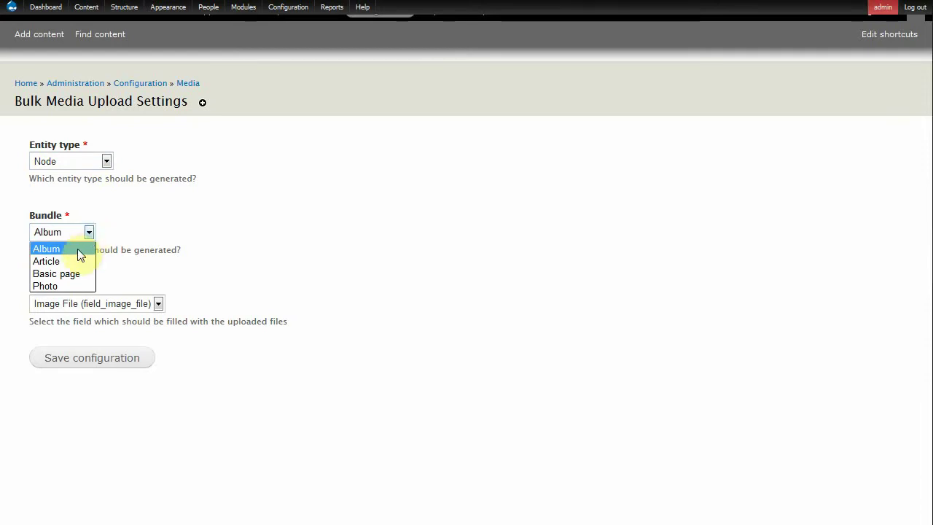
left_click(70, 286)
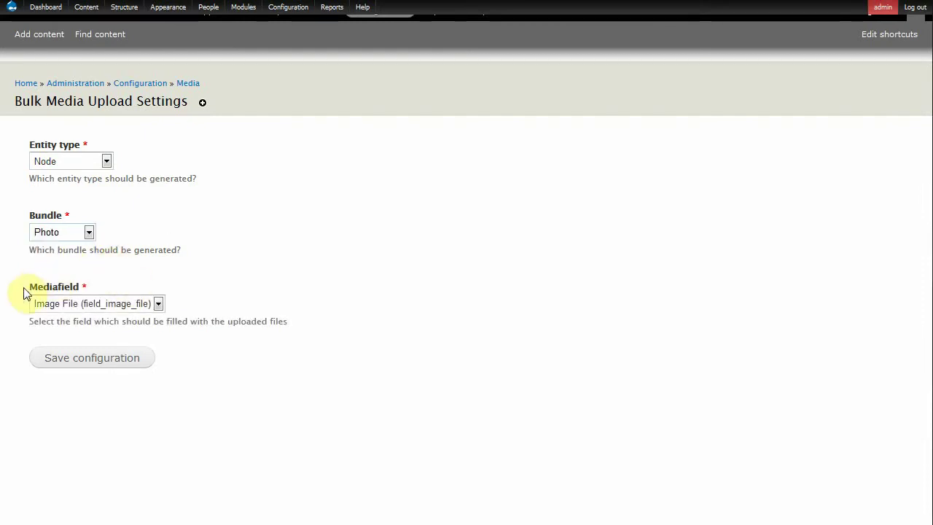
left_click(158, 304)
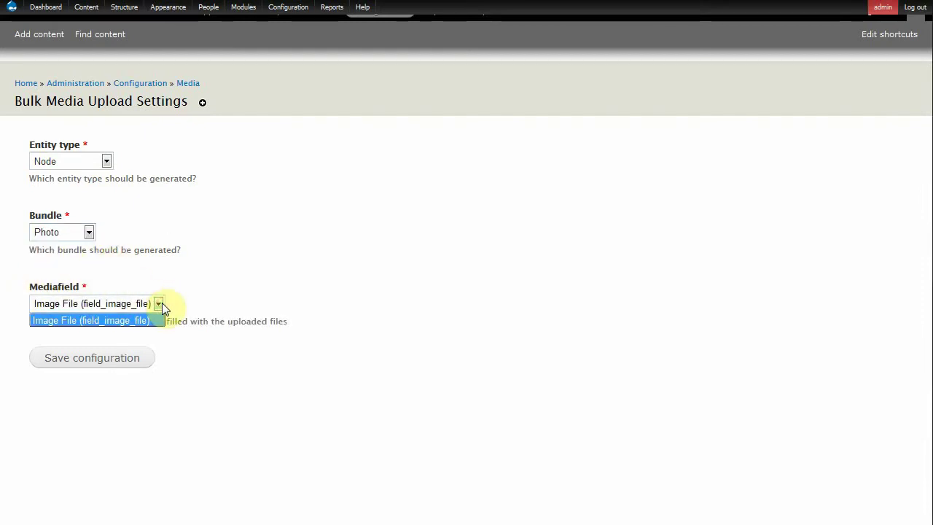
left_click(212, 281)
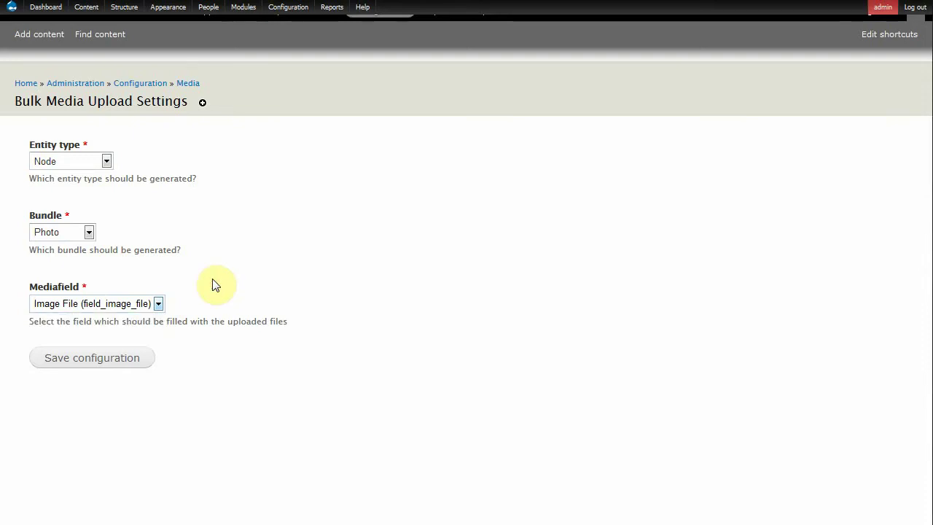
left_click(95, 361)
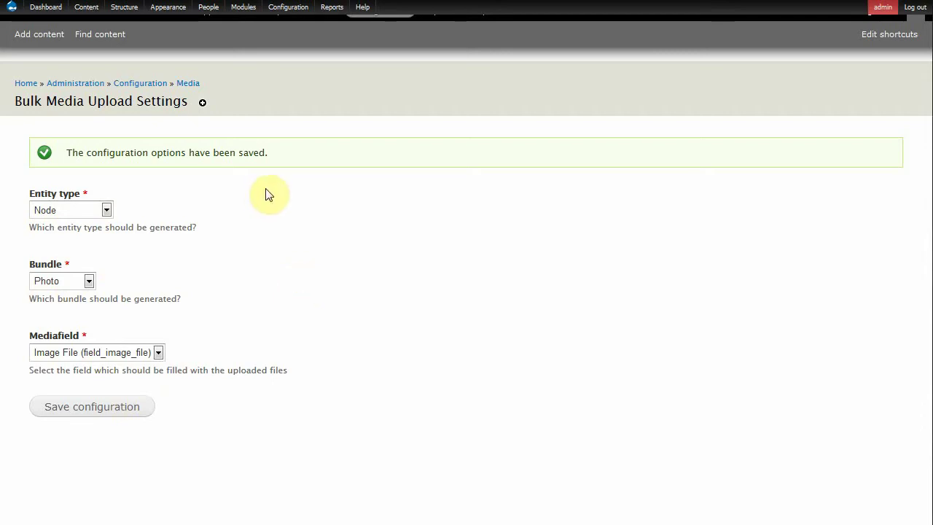
Step: Open the Bulk Media Upload form for adding photos to the site
mouse_move(94, 13)
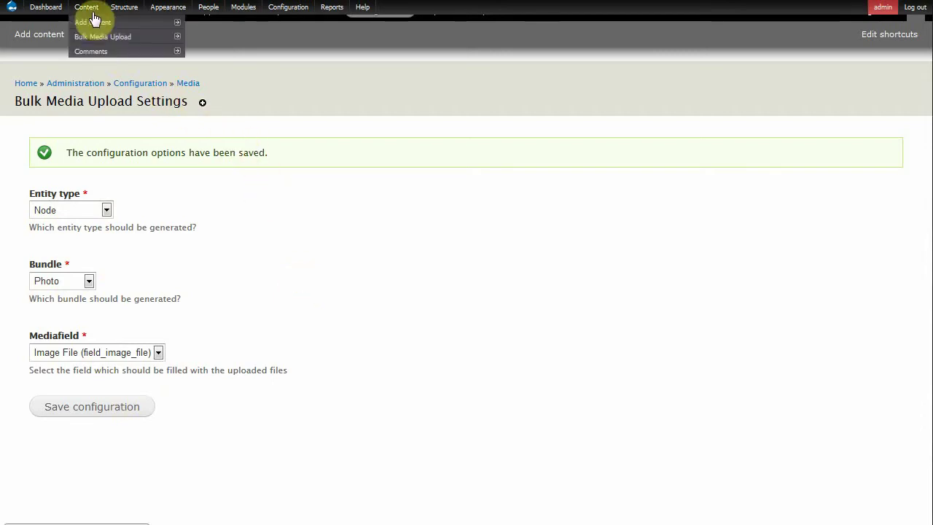
mouse_move(104, 42)
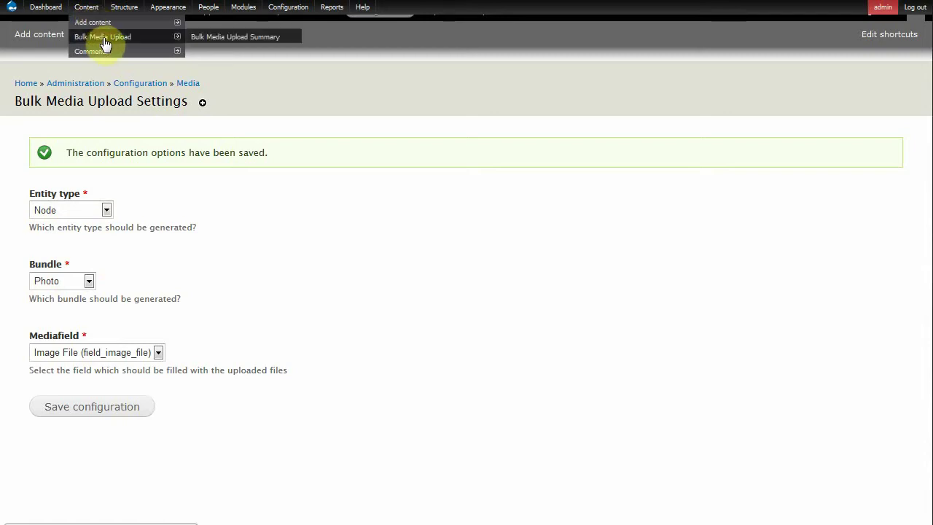
left_click(104, 43)
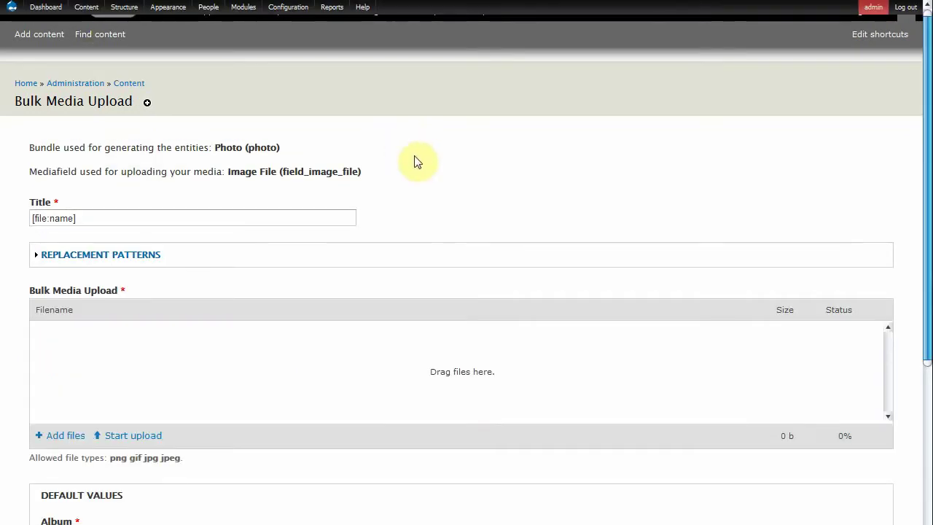
scroll(422, 154, "down", 2)
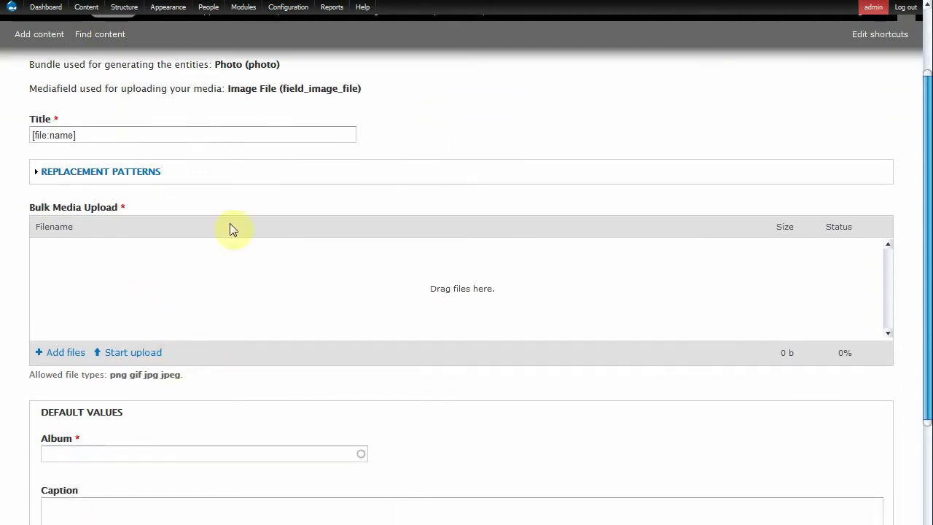
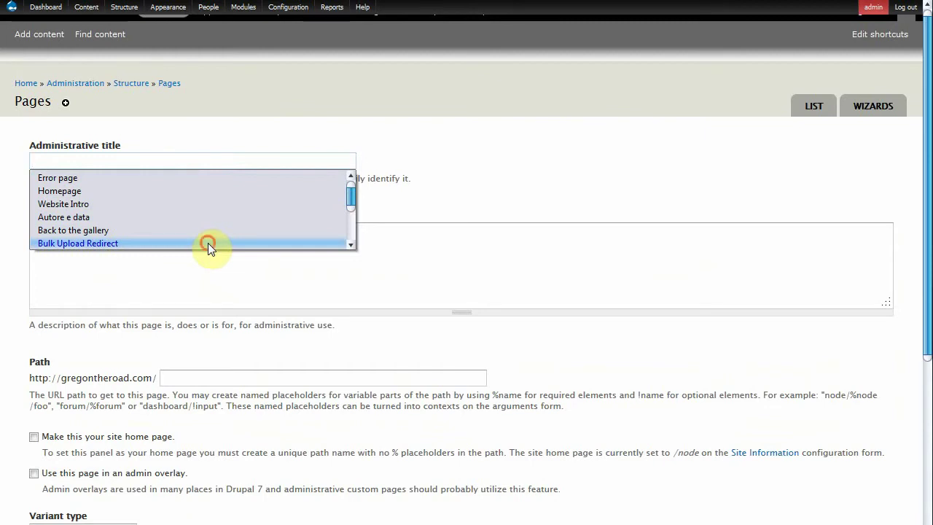
Step: Give the new custom page the administrative title Bulk Upload Redirect and the path node/%node/upload
left_click(208, 243)
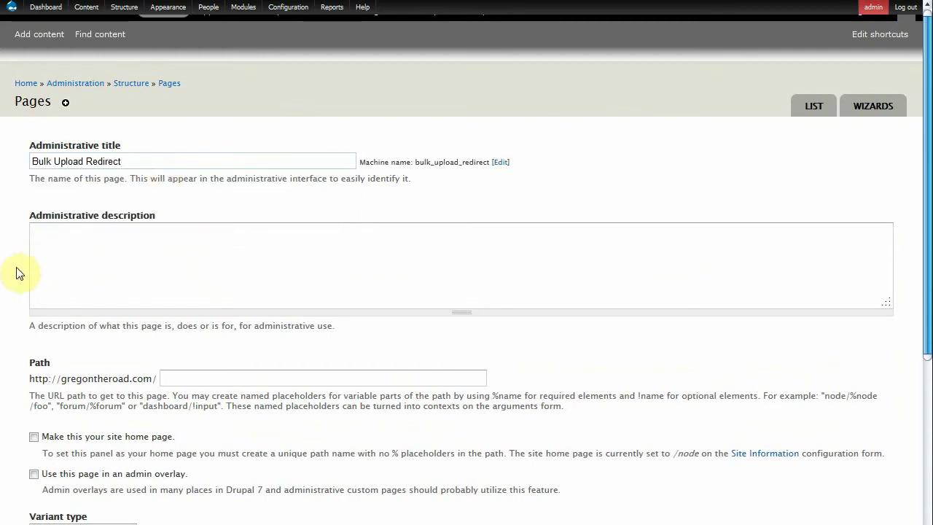
scroll(20, 272, "down", 1)
scroll(19, 271, "down", 3)
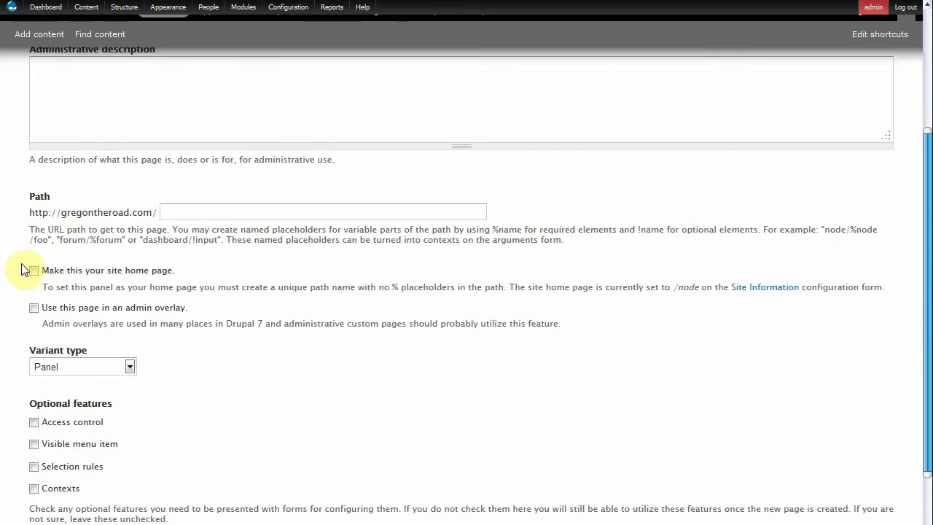
left_click(205, 212)
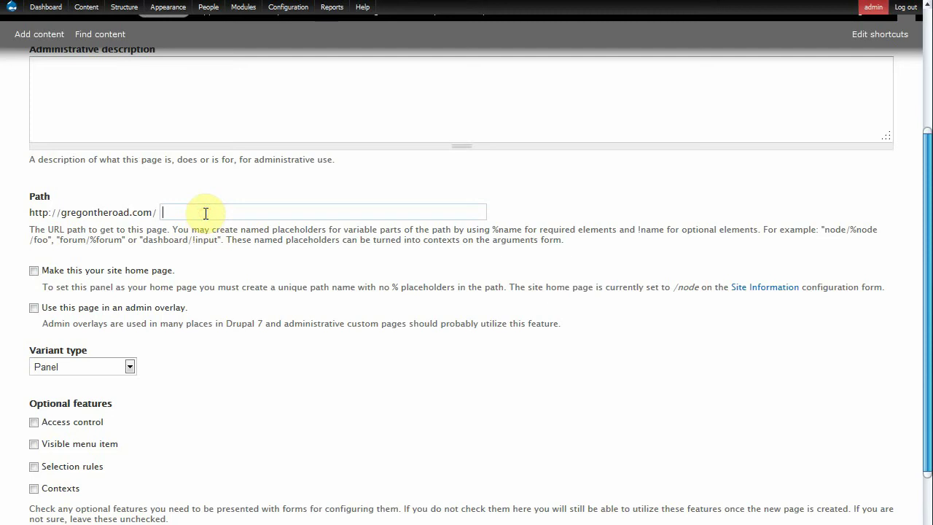
left_click(205, 213)
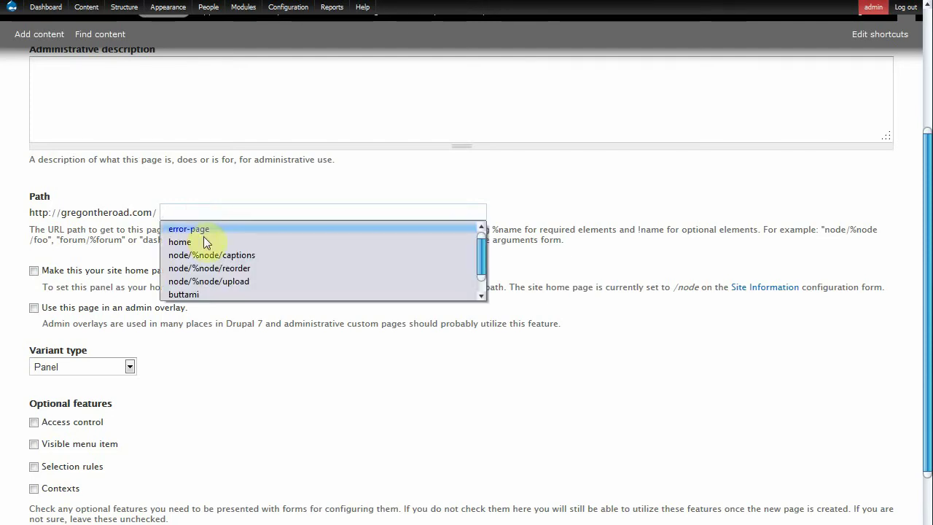
left_click(210, 282)
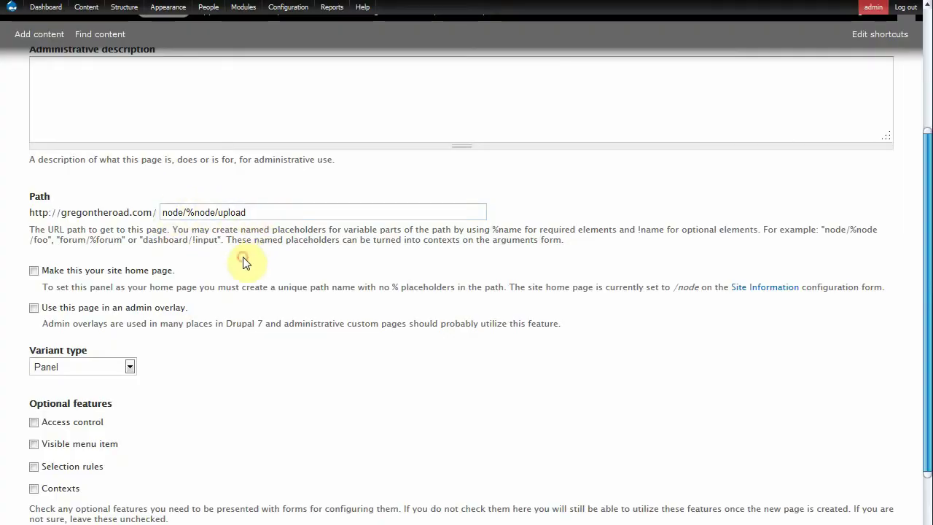
Step: Set the page's variant type to HTTP response code, enable the Selection rules and Access control features, and continue to the argument settings
scroll(245, 261, "down", 1)
left_click(130, 292)
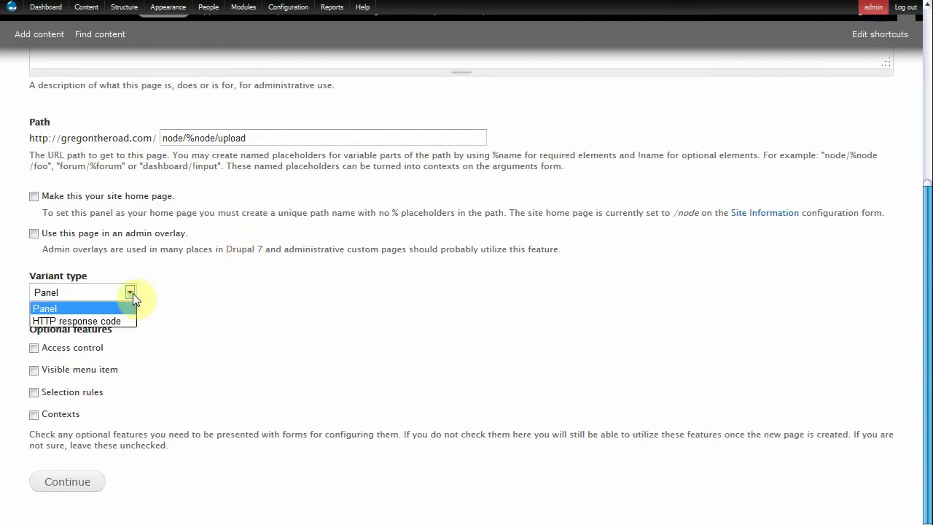
left_click(121, 320)
scroll(197, 301, "up", 1)
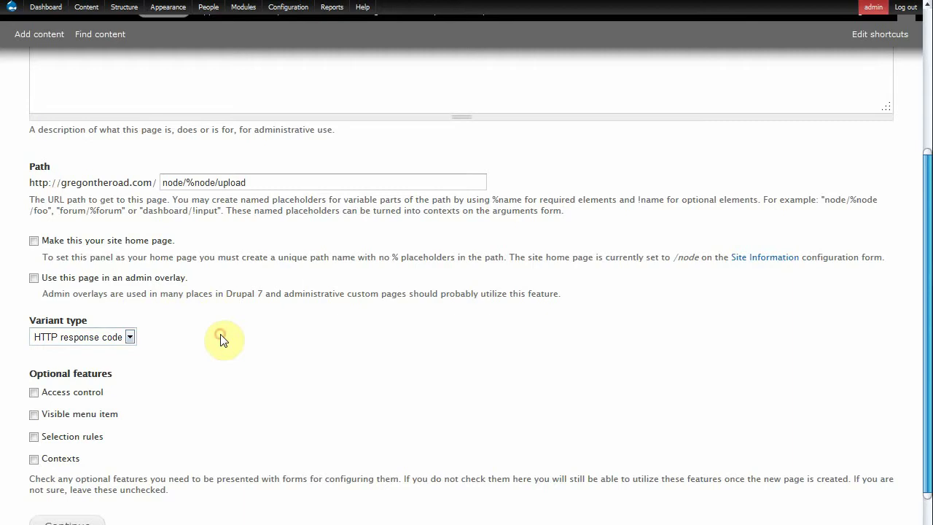
scroll(223, 339, "down", 1)
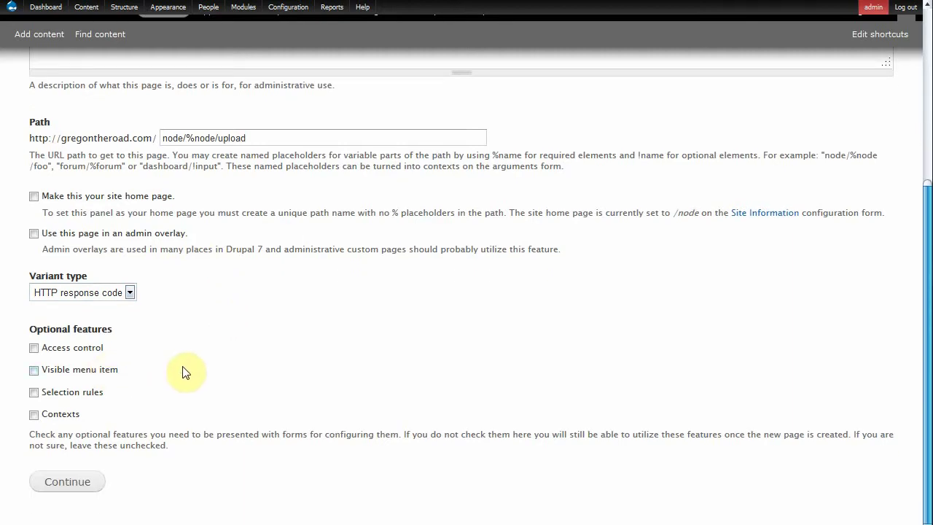
left_click(33, 394)
left_click(35, 349)
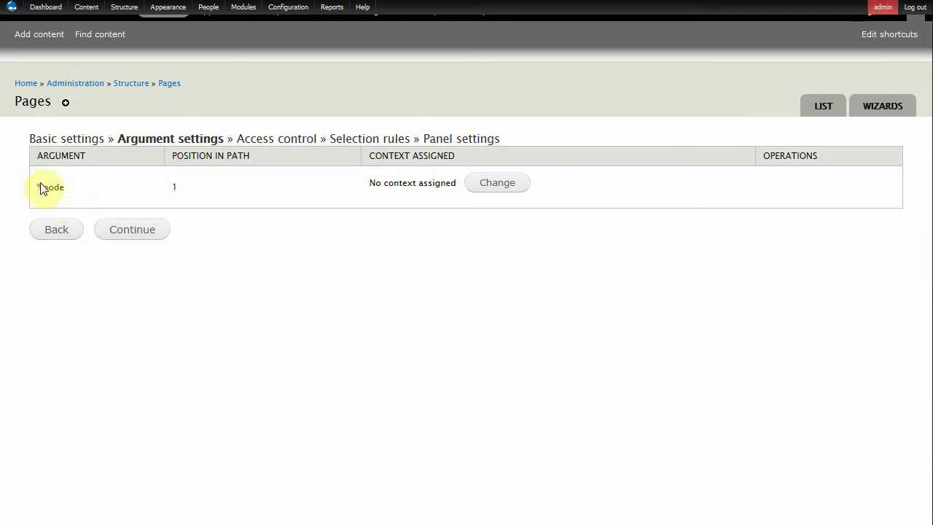
Step: Assign the Node: ID context to the %node argument and continue to access control
left_click(510, 189)
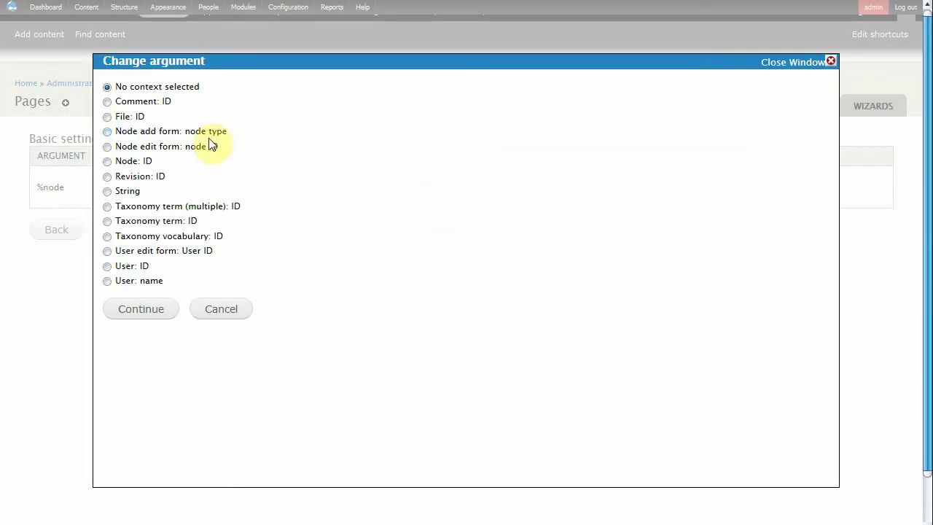
left_click(109, 165)
left_click(130, 310)
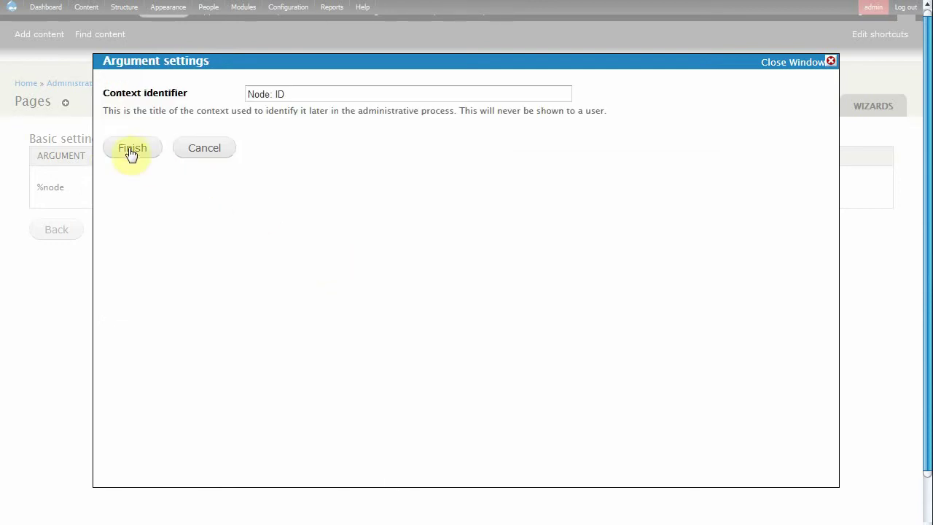
left_click(132, 148)
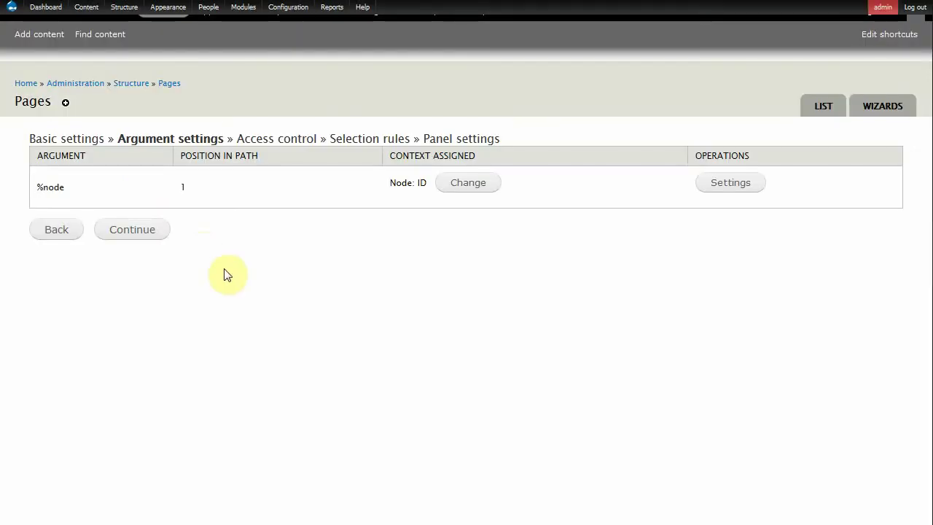
left_click(131, 229)
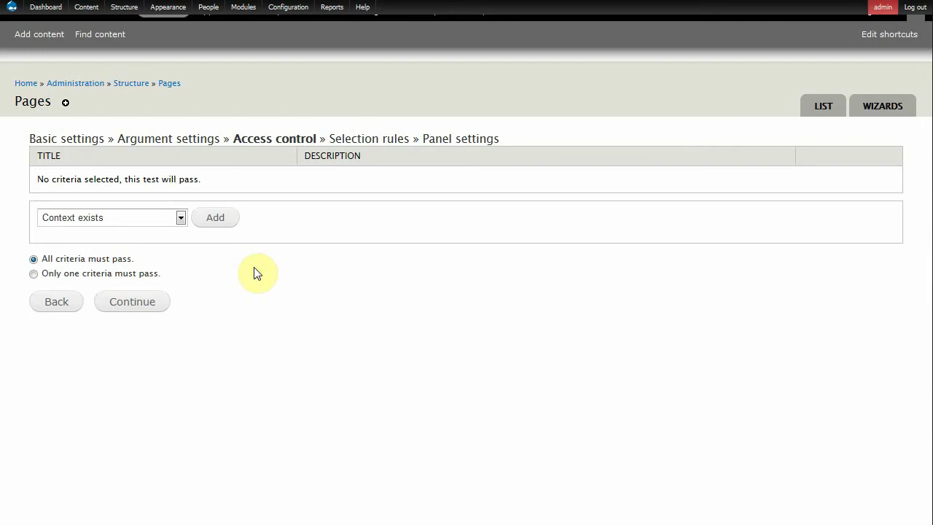
Step: Add a User: role access criterion that grants the logged-in user's Editor and administrator roles, and continue to the selection rules
left_click(181, 217)
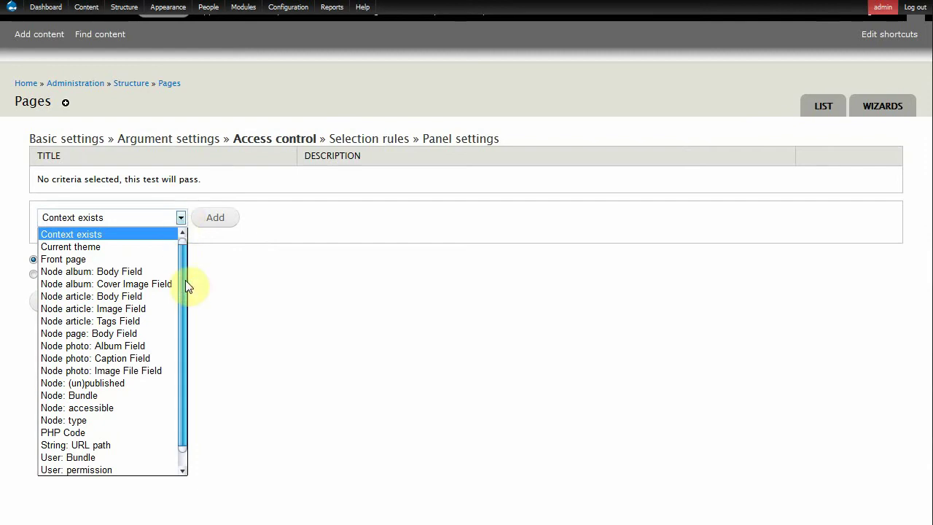
left_click_drag(185, 280, 183, 325)
left_click(84, 470)
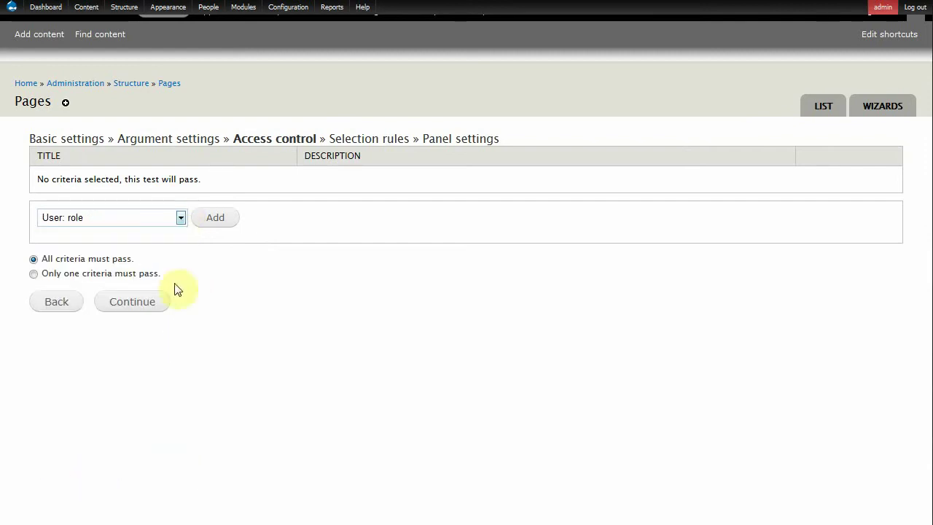
left_click(217, 220)
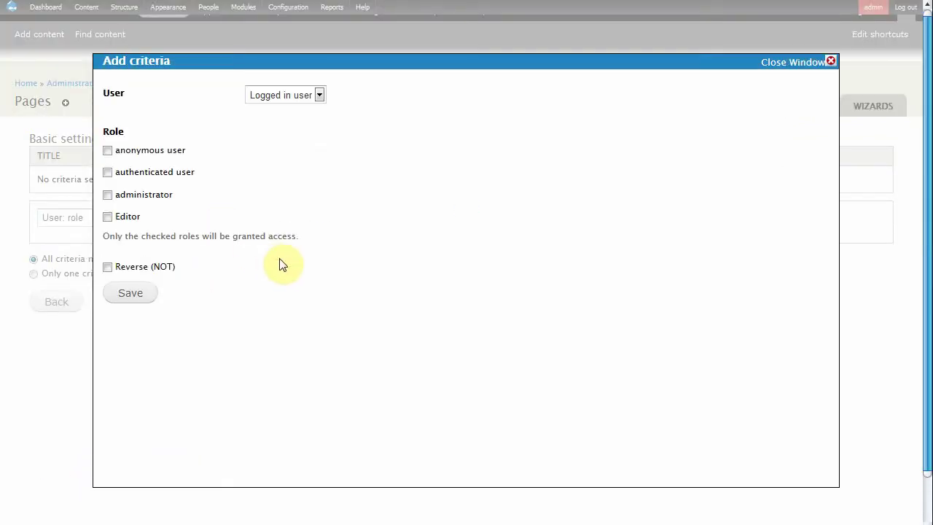
left_click(107, 217)
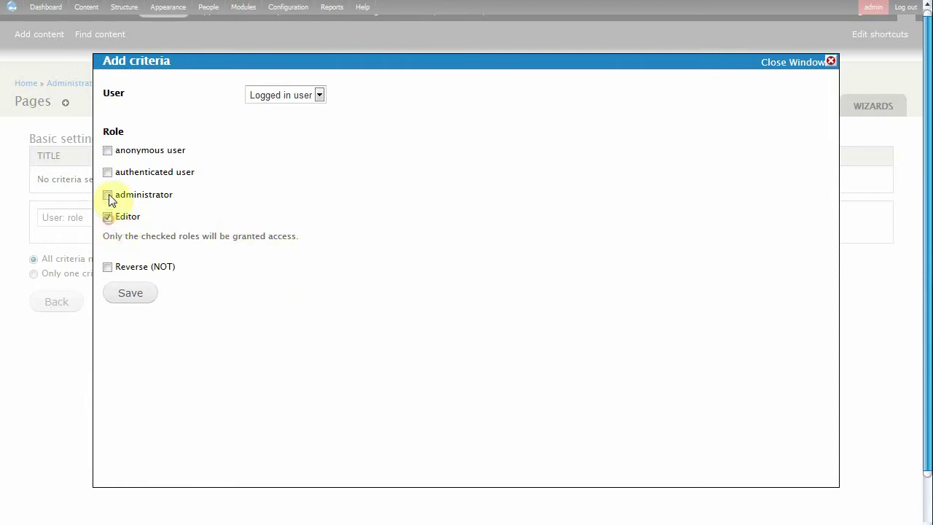
left_click(108, 195)
left_click(138, 296)
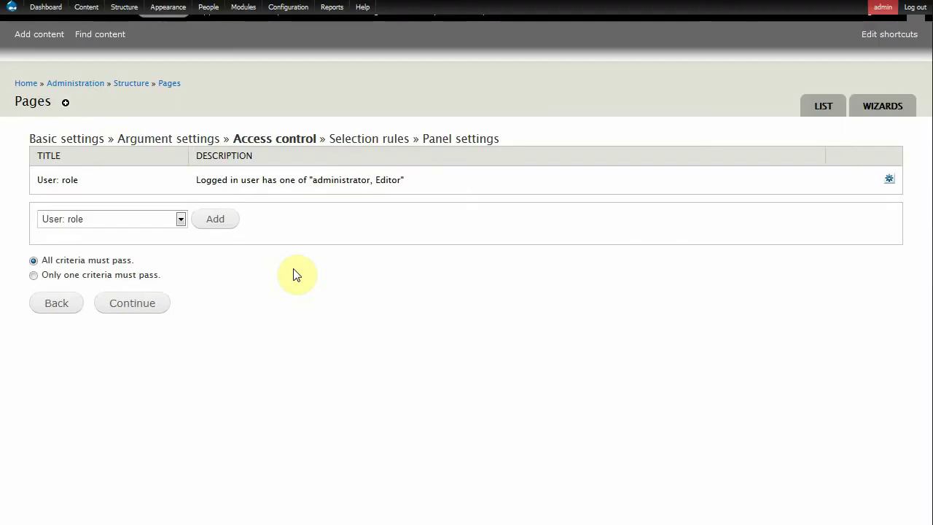
left_click(138, 303)
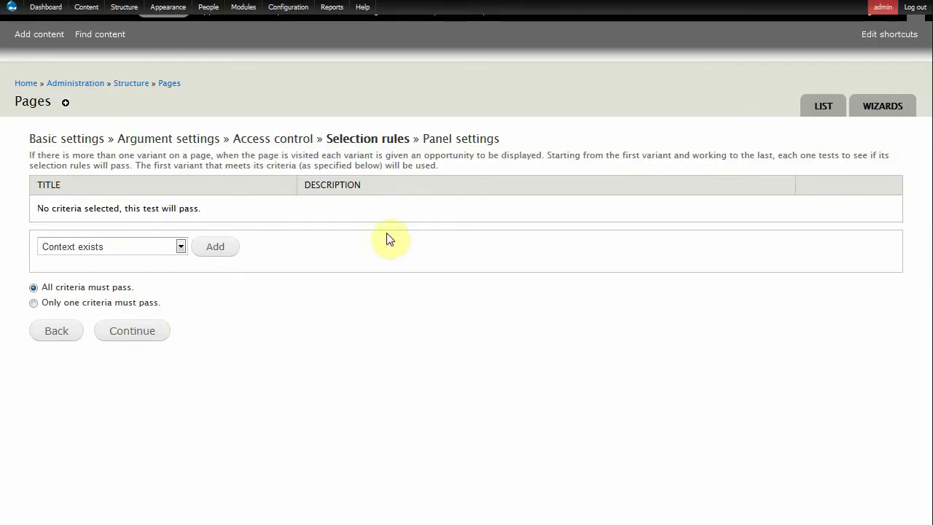
Step: Add a Node: type selection rule limited to the Album content type and continue to the panel settings
left_click(181, 247)
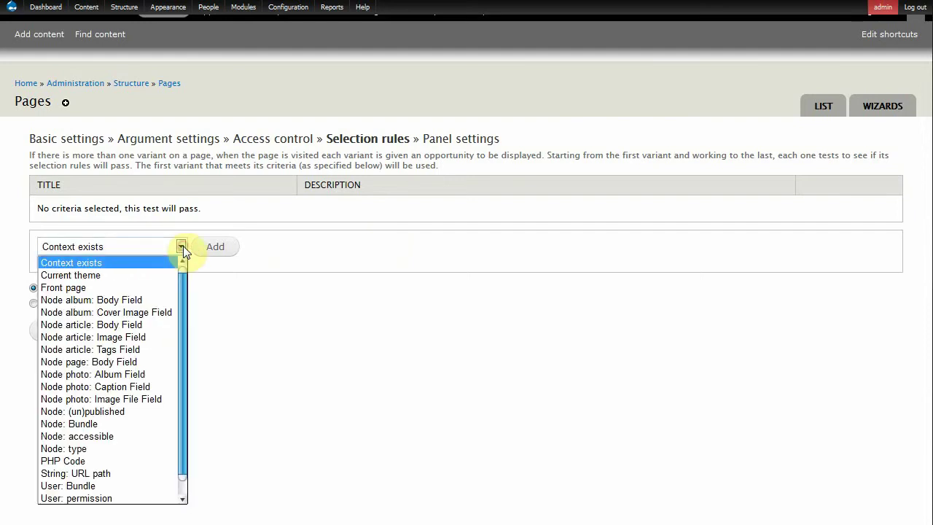
left_click(155, 450)
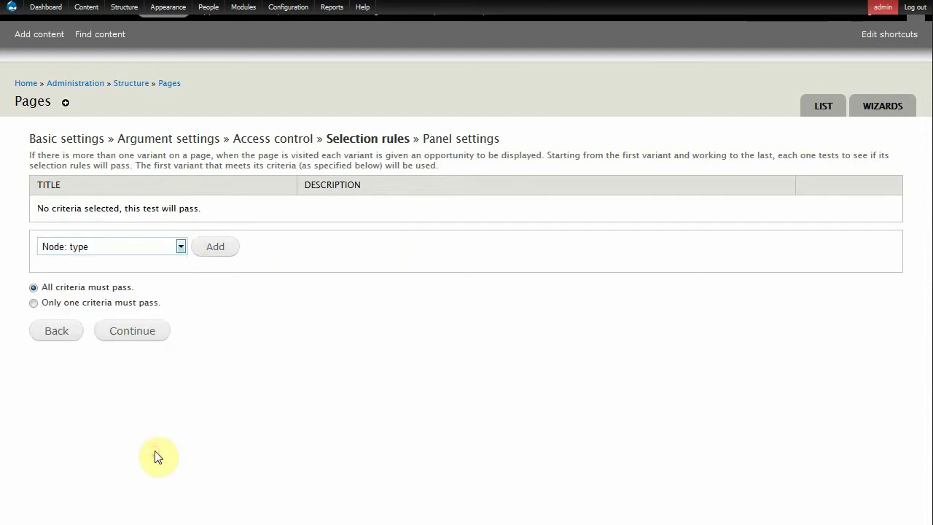
left_click(218, 250)
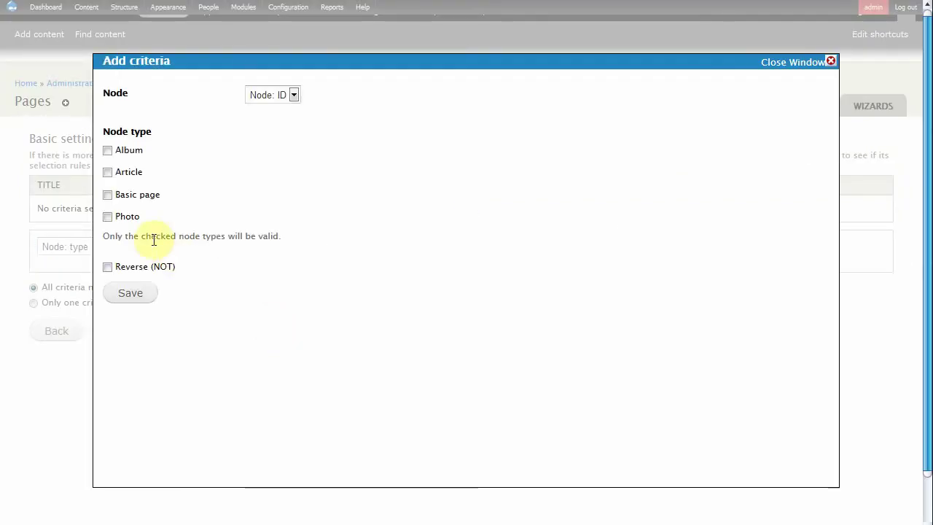
left_click(108, 150)
left_click(136, 299)
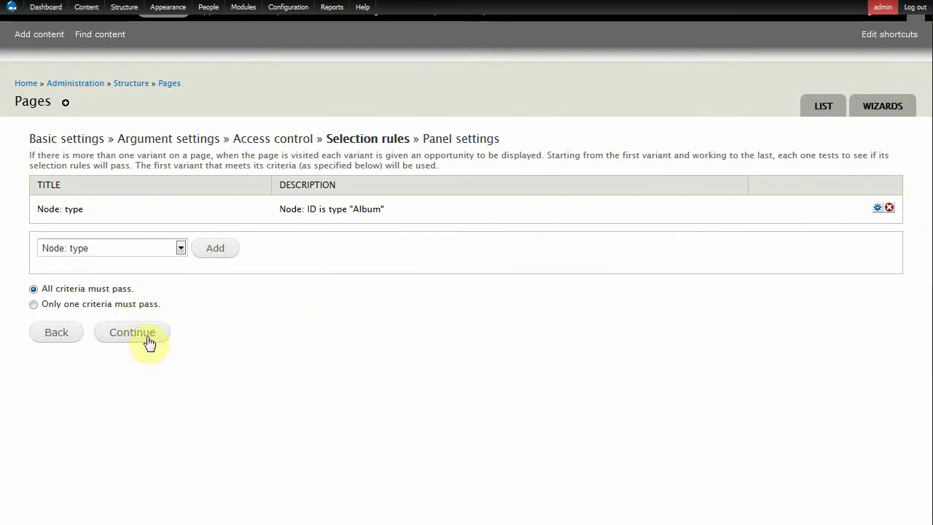
left_click(149, 341)
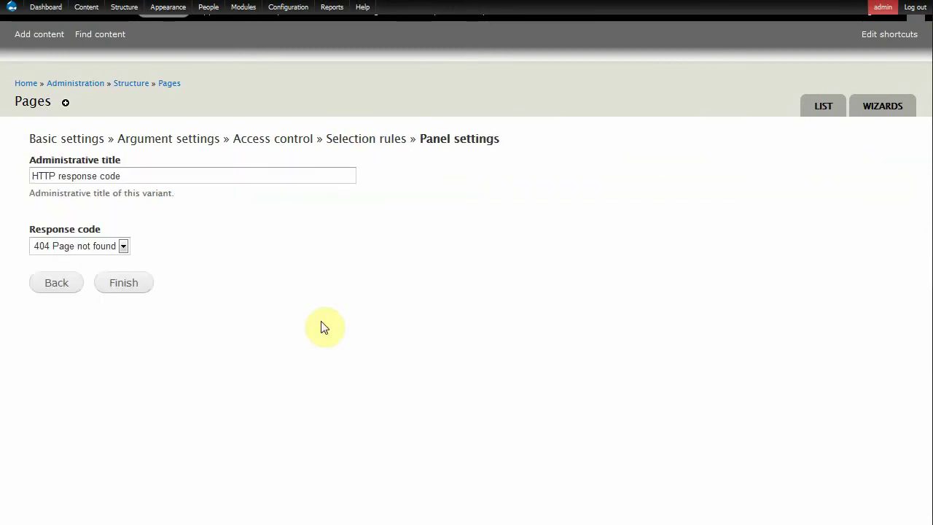
Step: Set the response code to 301 Redirect with destination admin/content/media/bulk_upload, and check that path against the site's Bulk Media Upload link
left_click(124, 246)
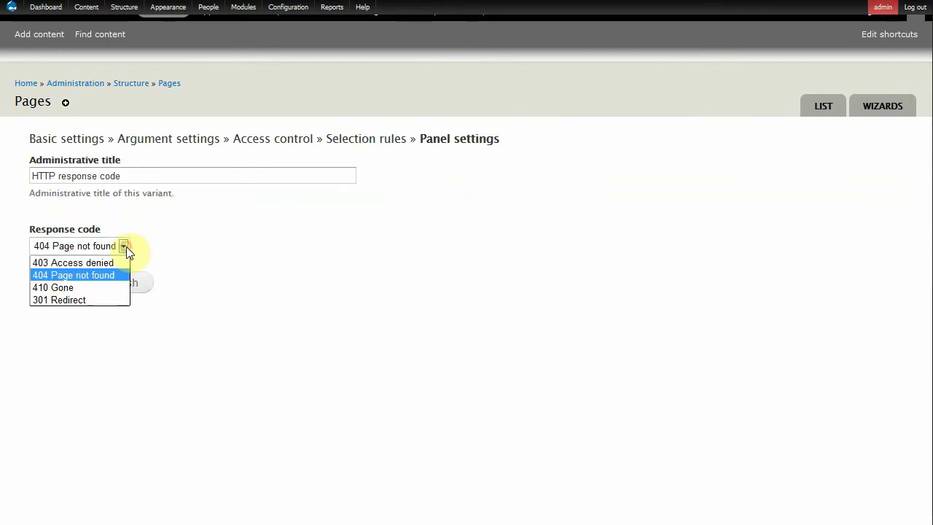
left_click(89, 299)
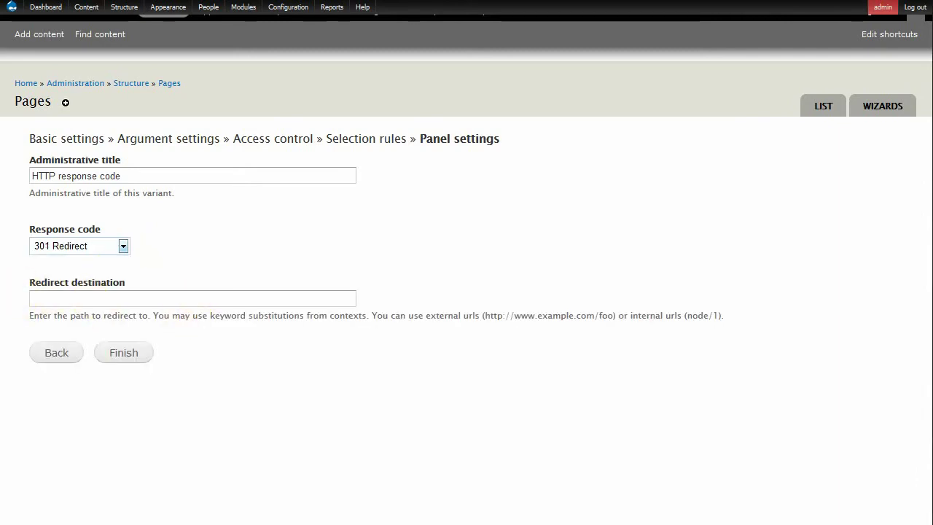
left_click(63, 299)
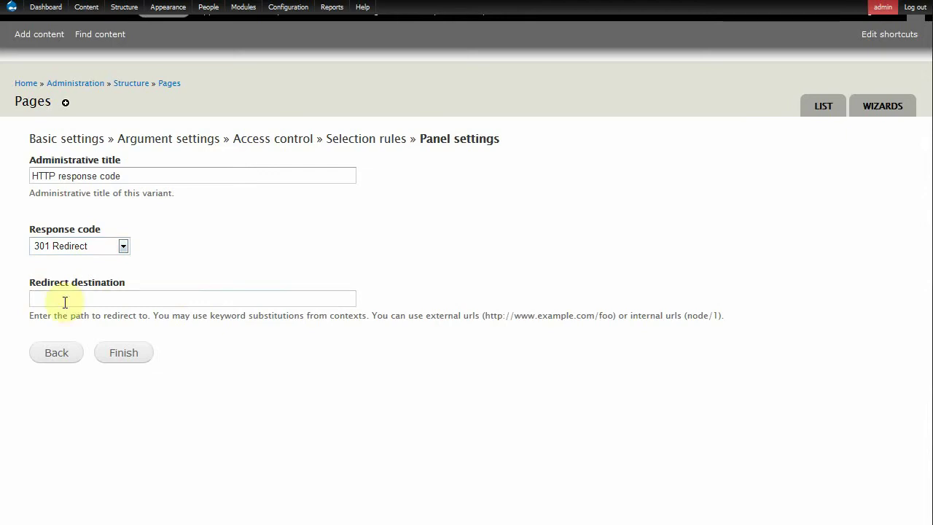
type("admin/content/media/bulk_upload")
key("Escape")
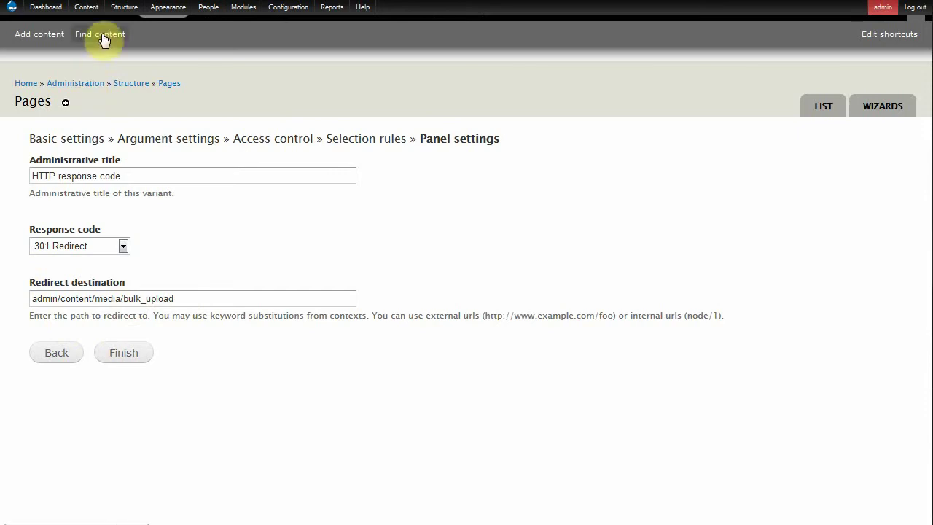
mouse_move(91, 16)
mouse_move(93, 38)
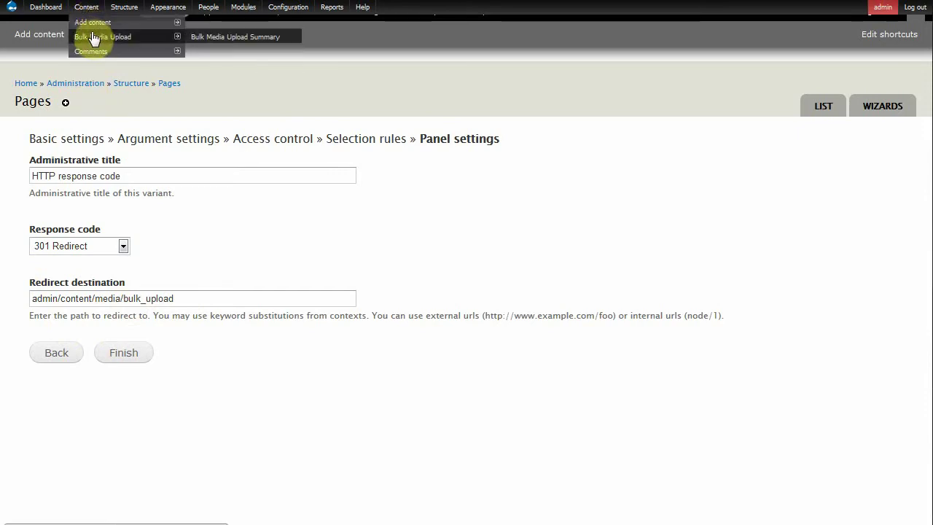
Step: Append the query ?field_album=%node:nid to the redirect destination so the album is passed to the bulk upload form
triple_click(235, 298)
left_click(237, 300)
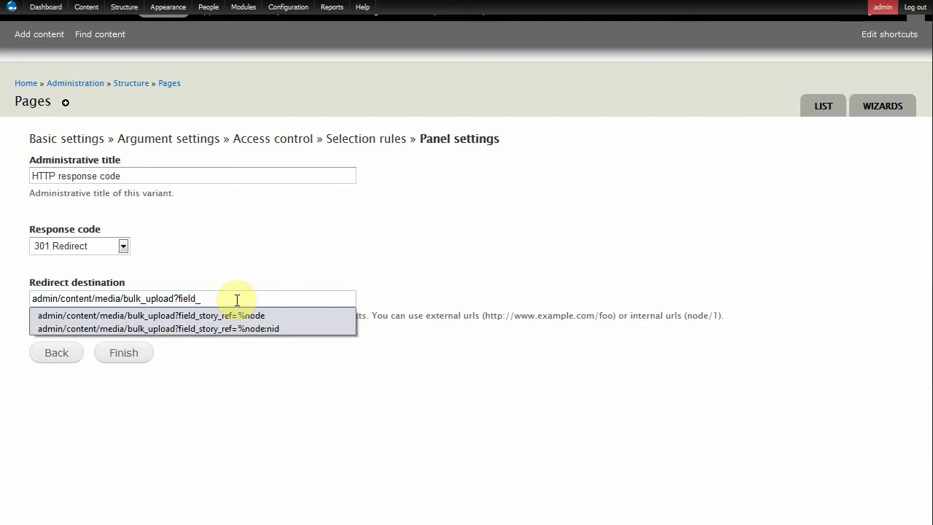
type("albu")
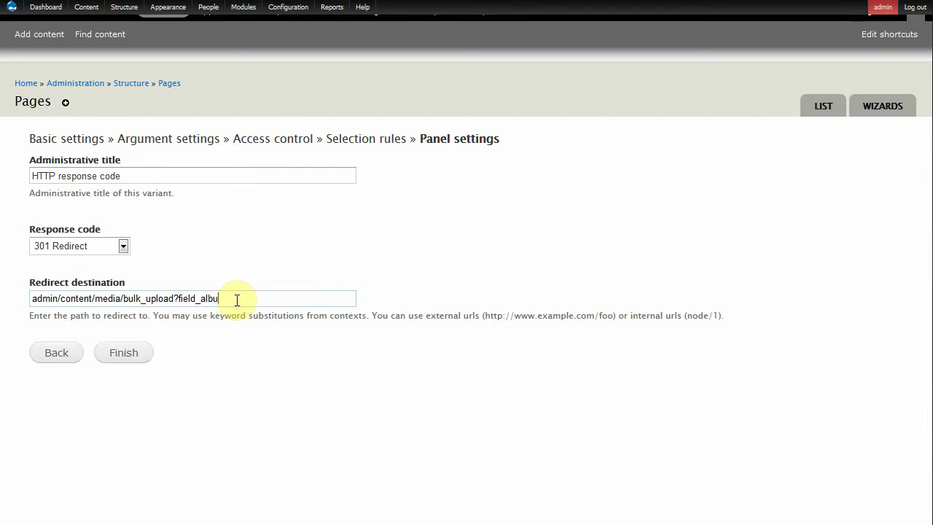
type("m")
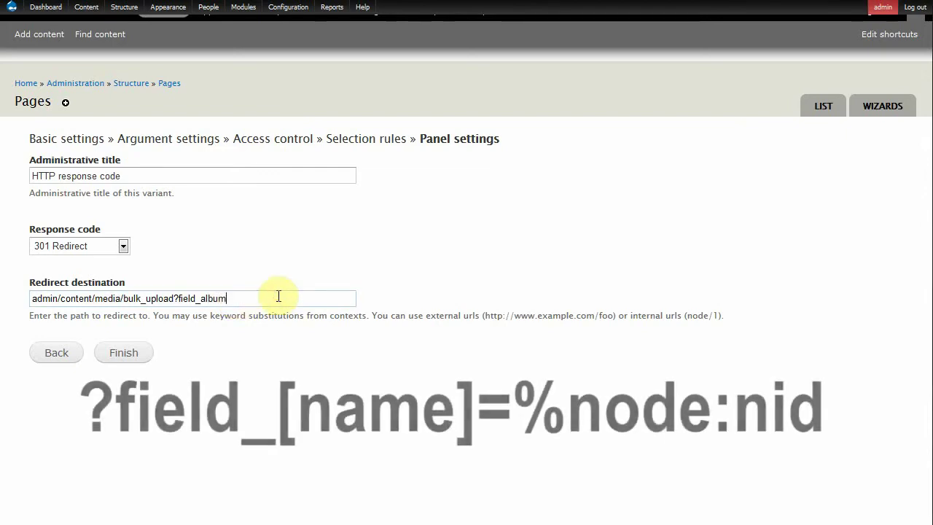
type("=%node:nid")
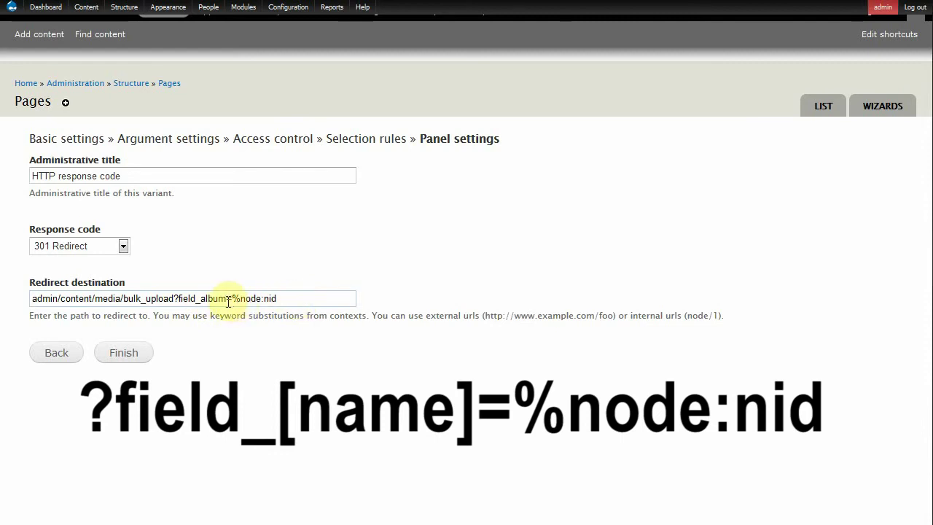
Step: Finish the redirect page's setup wizard and save the new Bulk Upload Redirect page
left_click_drag(228, 301, 177, 293)
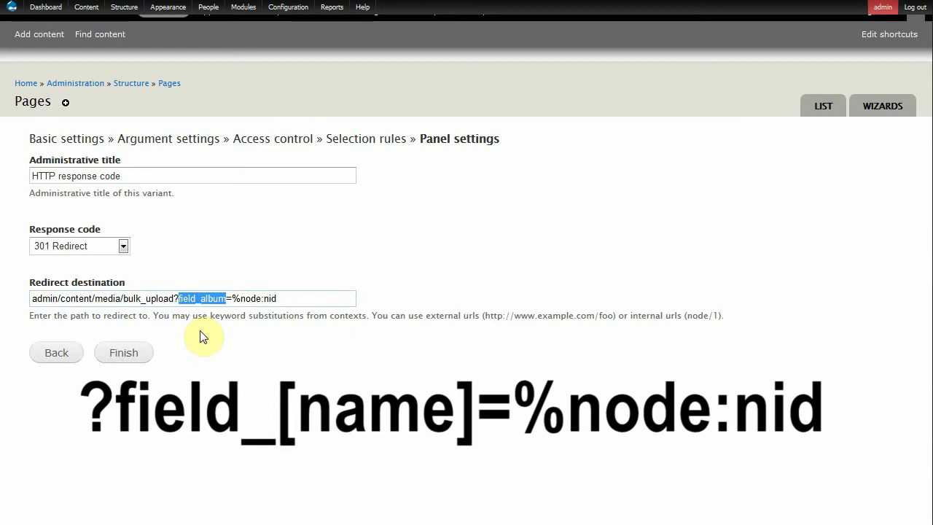
left_click(126, 354)
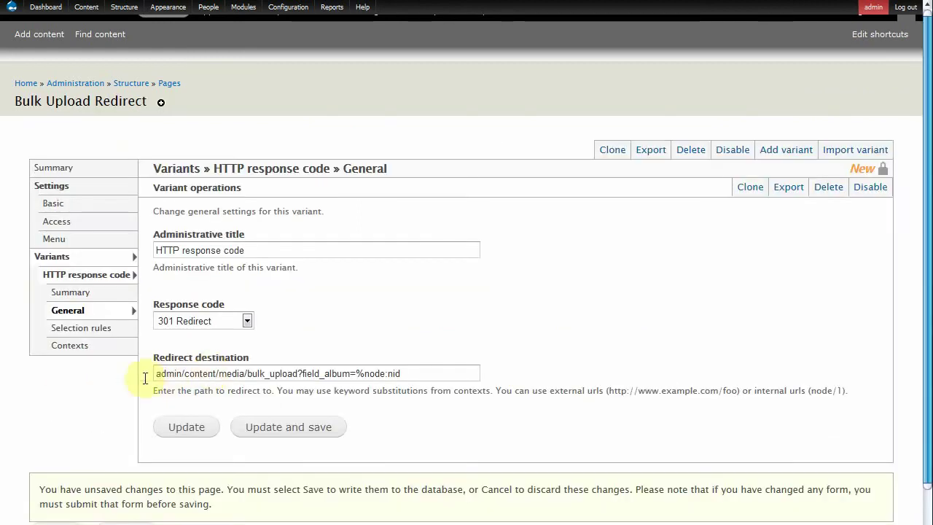
scroll(44, 385, "down", 1)
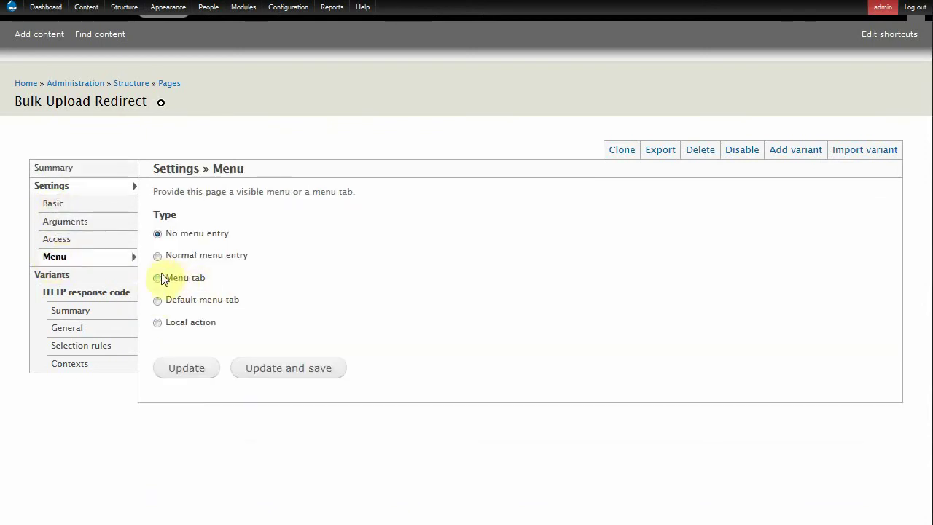
Step: Give the Bulk Upload Redirect page a menu tab titled Upload with weight 3, and save the page
left_click(157, 279)
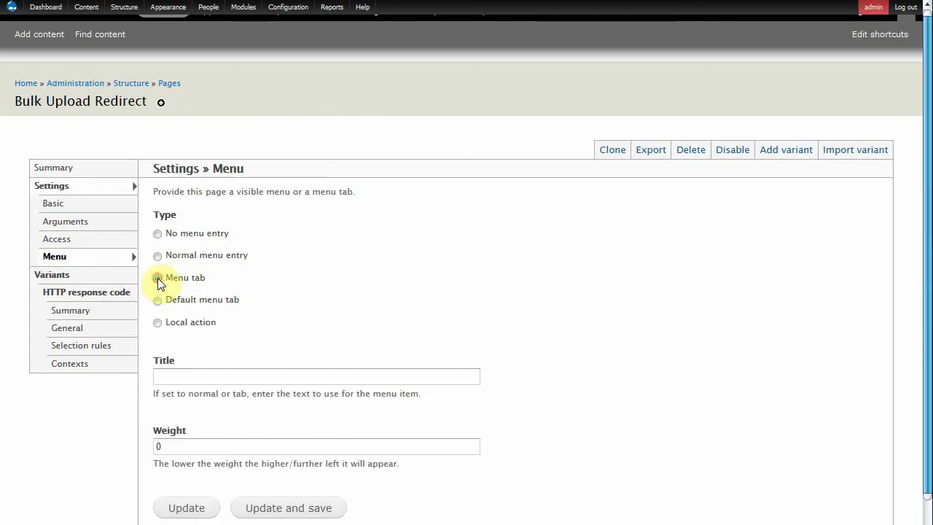
left_click(235, 376)
type("U")
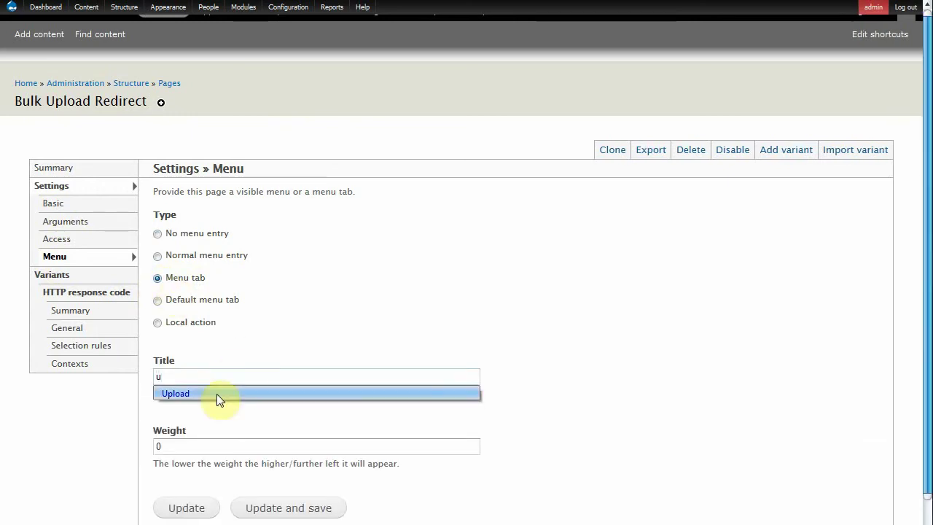
left_click(216, 393)
left_click_drag(163, 448, 146, 446)
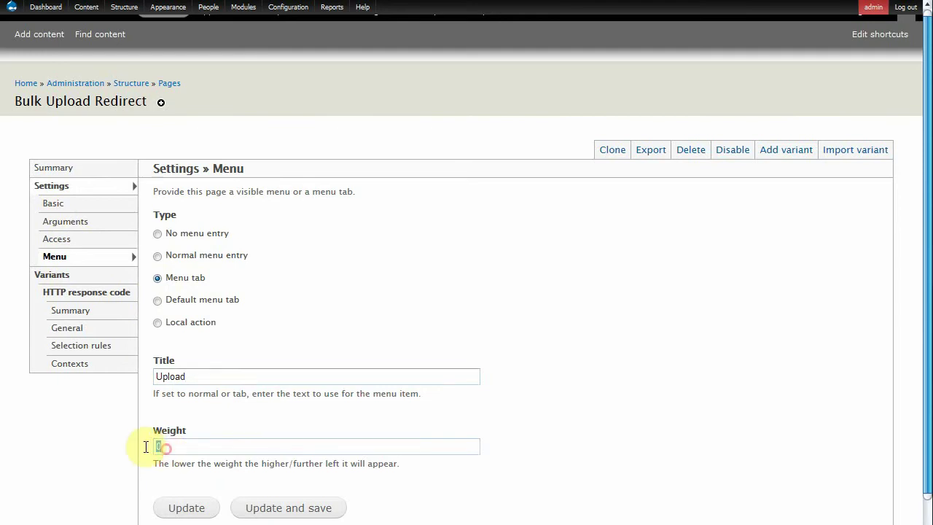
type("3")
left_click(100, 451)
scroll(87, 447, "down", 1)
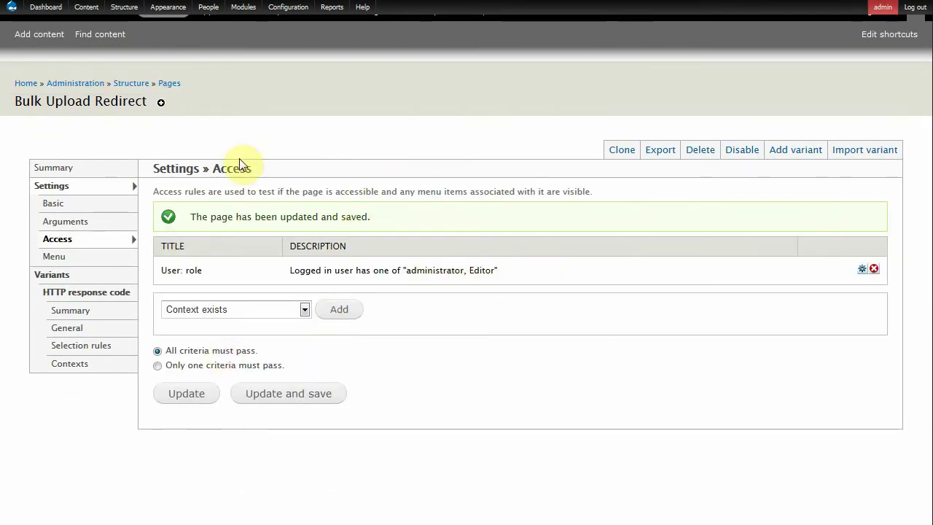
Step: Open the Upload tab of the album "This is an album" and check the Album default value in the bulk upload form
left_click(27, 83)
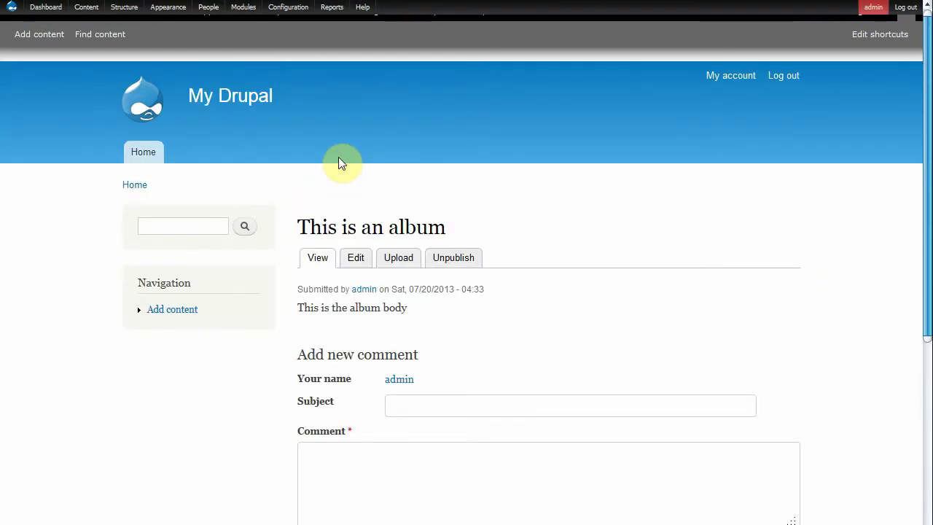
left_click(394, 264)
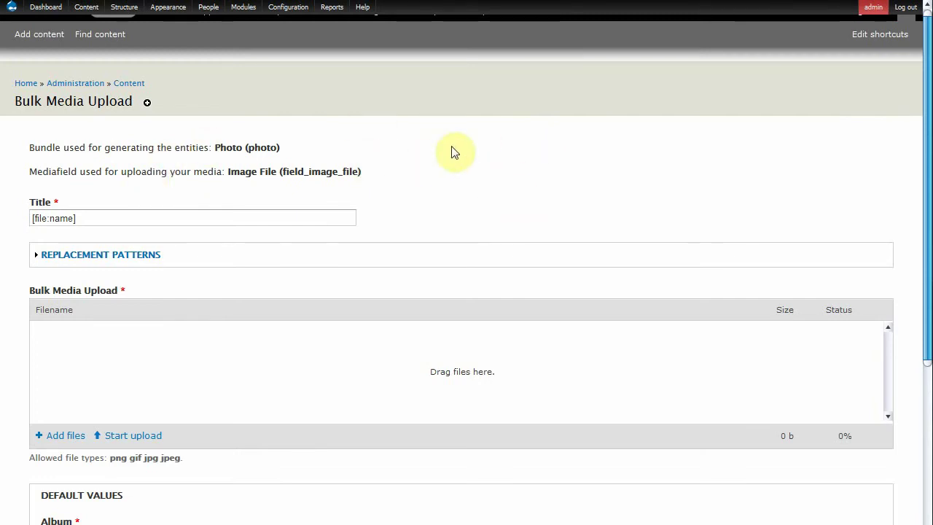
scroll(452, 151, "down", 5)
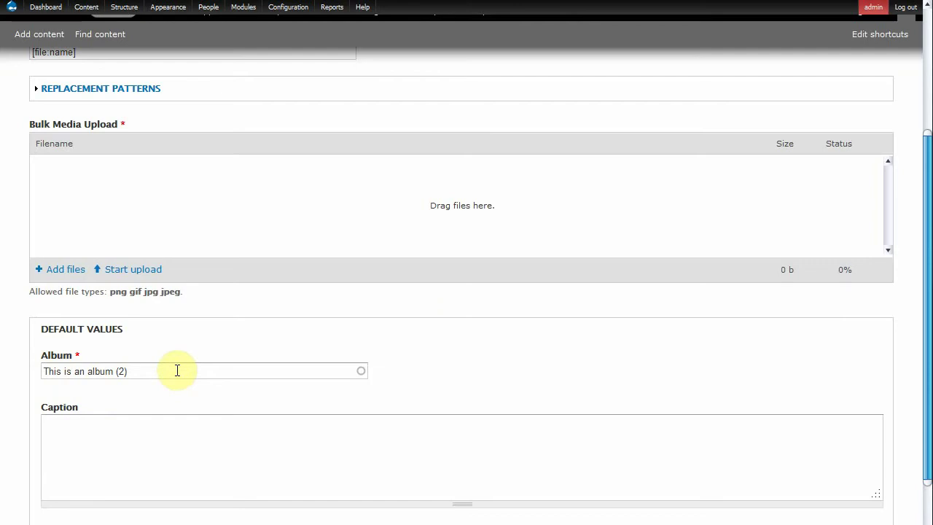
scroll(250, 333, "up", 3)
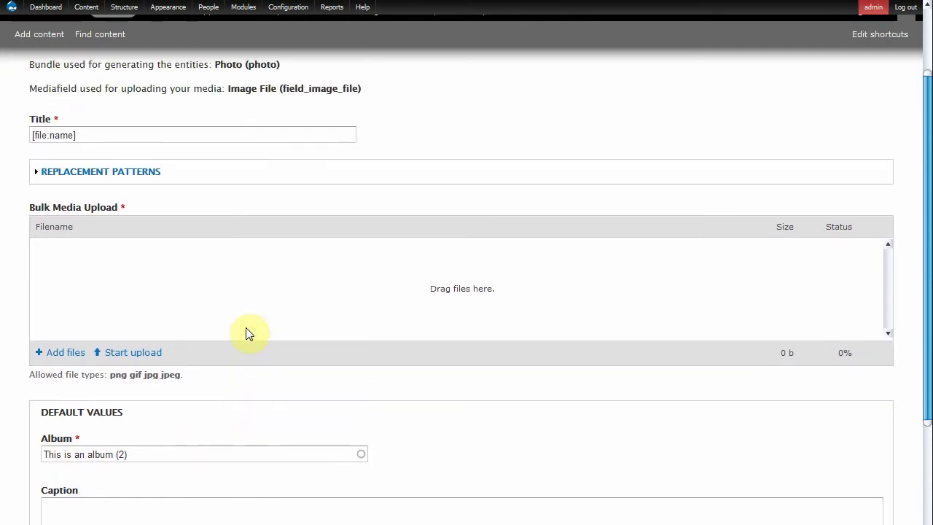
scroll(250, 330, "down", 2)
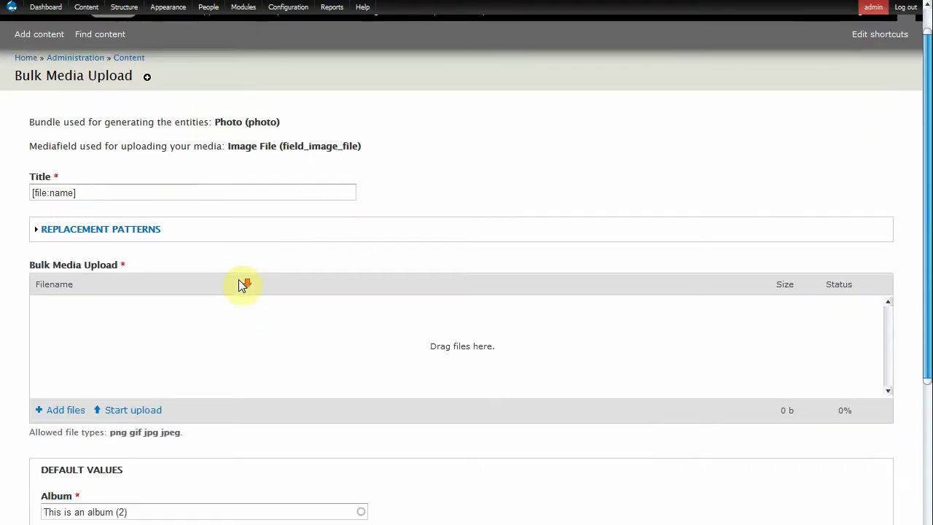
scroll(242, 286, "down", 3)
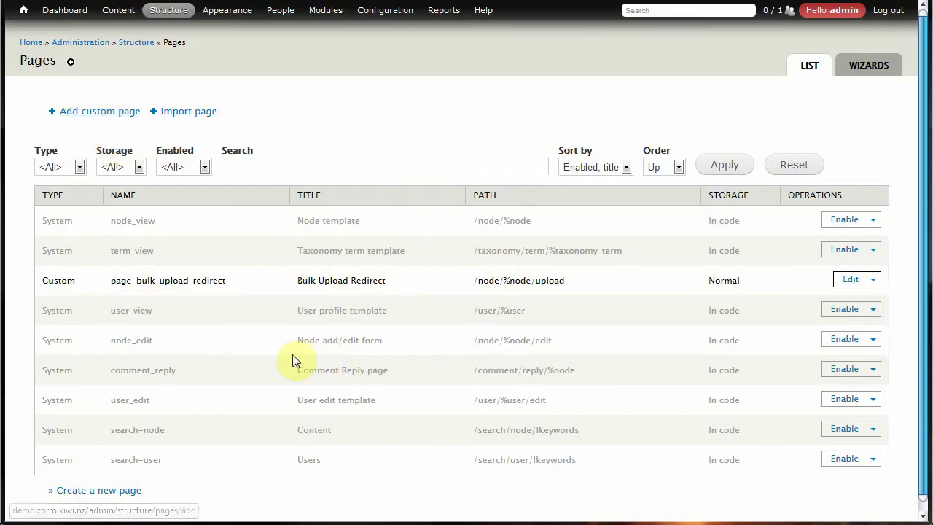
Step: Start a new custom page with the administrative title Reorder Items and the path node/%node/reorder
mouse_move(214, 337)
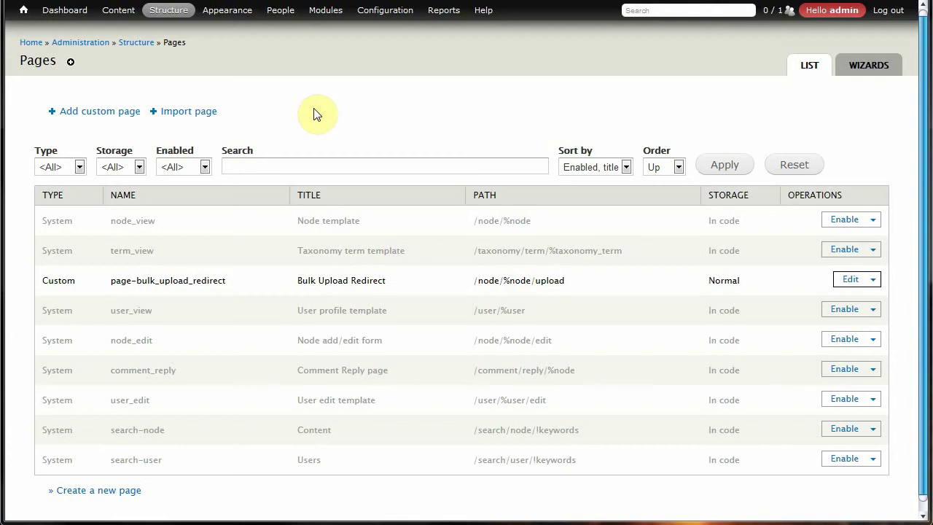
left_click(99, 116)
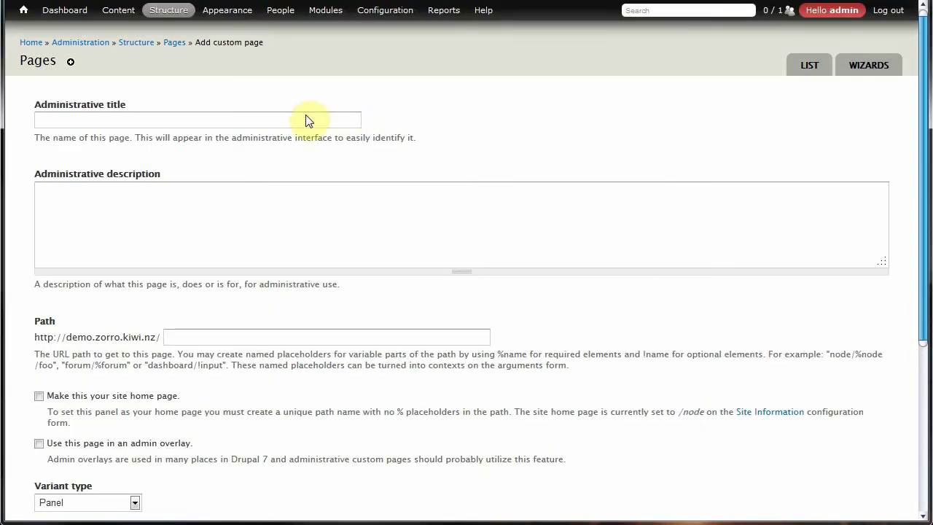
left_click(306, 120)
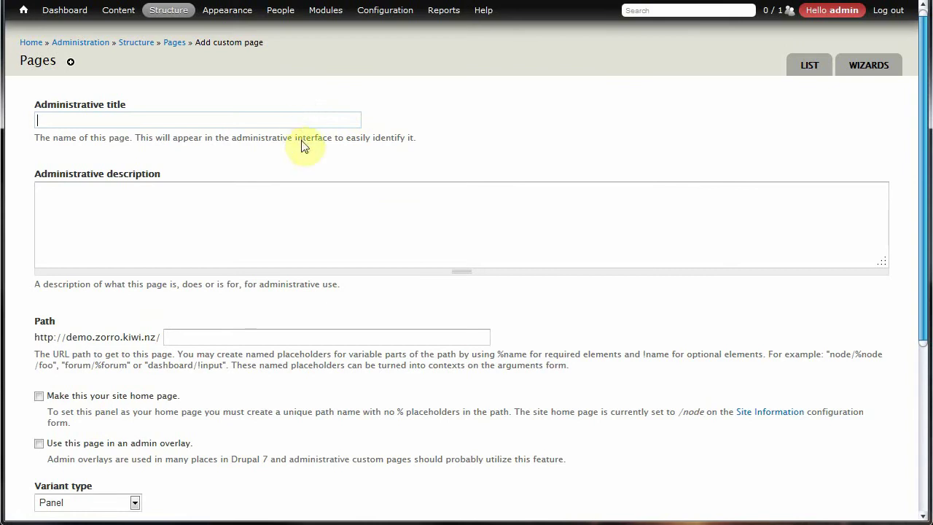
type("reo")
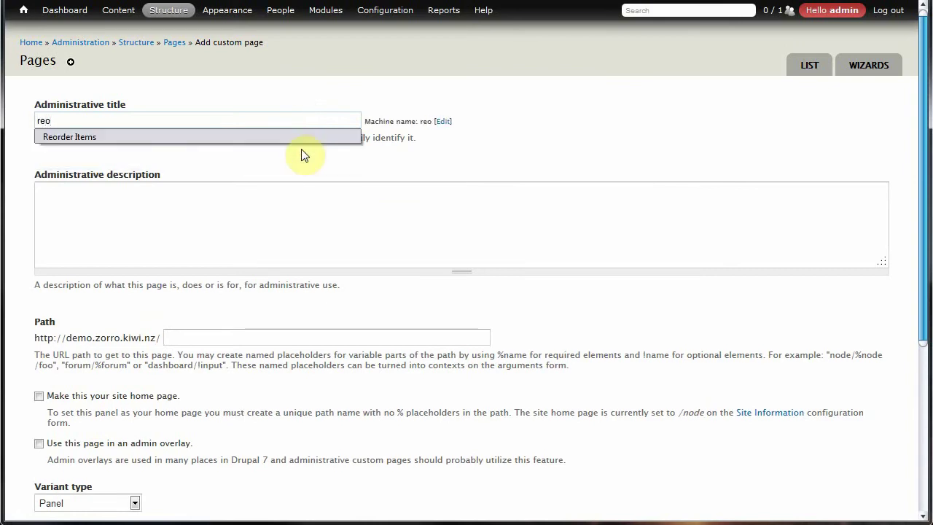
left_click(250, 137)
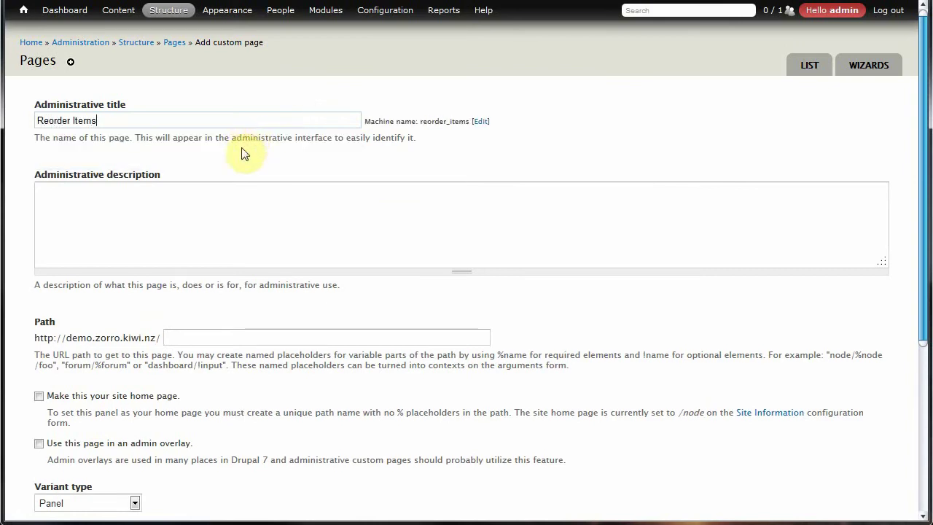
left_click(225, 339)
type("nod")
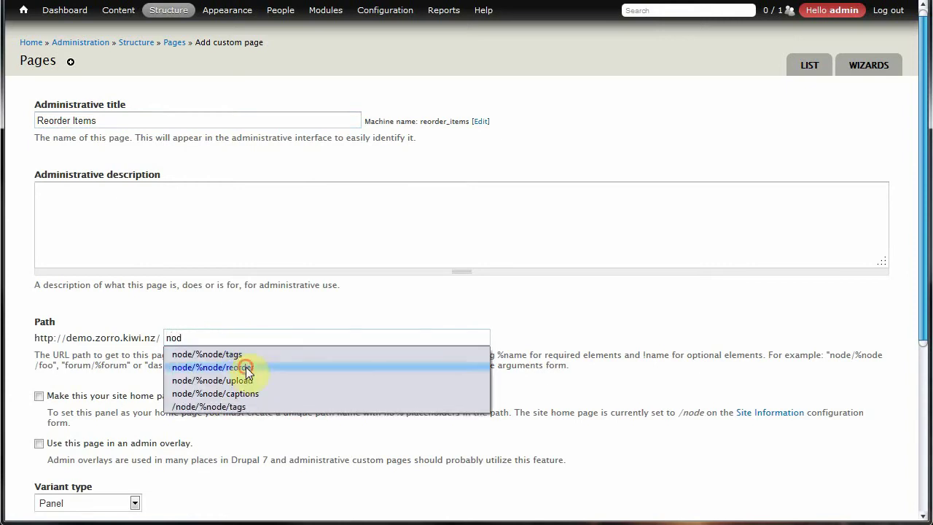
left_click(240, 367)
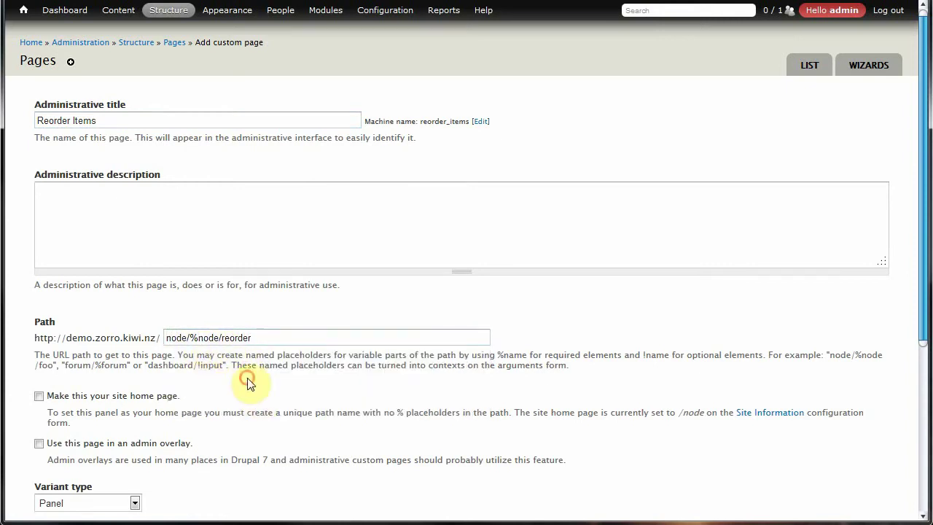
Step: Keep the Panel variant type, enable Access control, Visible menu item and Selection rules, and continue to the argument settings
scroll(247, 378, "down", 5)
scroll(247, 384, "down", 1)
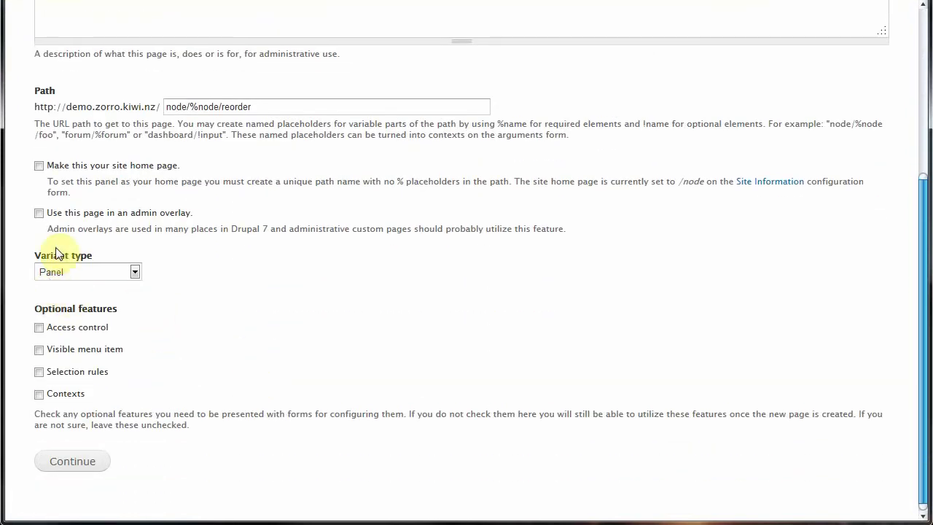
left_click(137, 272)
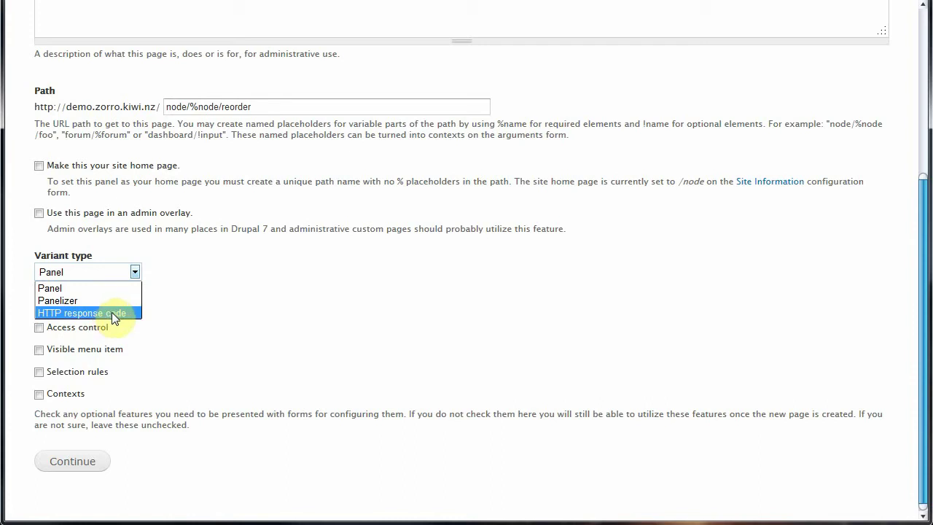
left_click(113, 289)
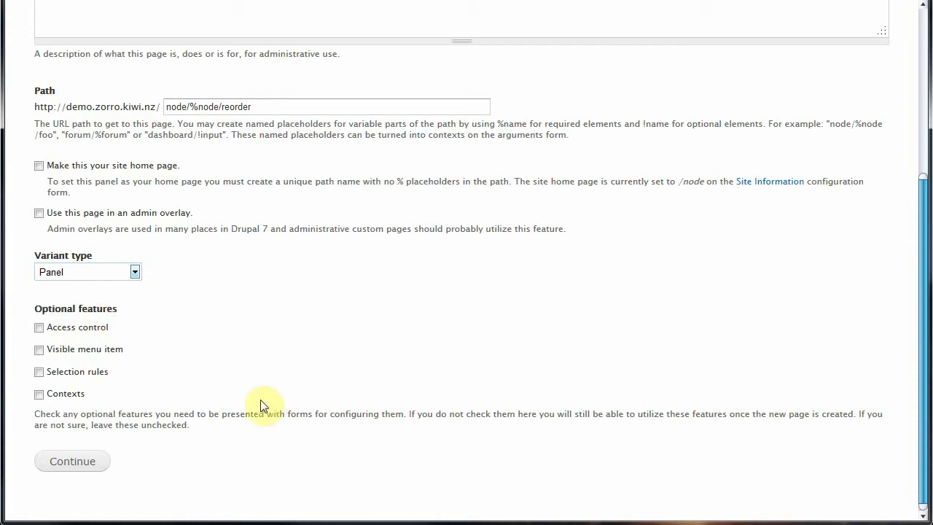
left_click(38, 327)
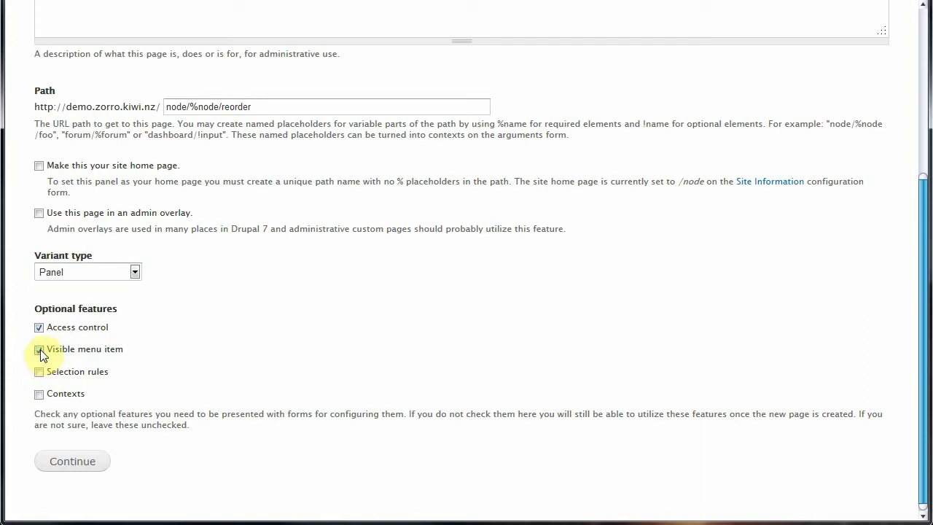
left_click(39, 350)
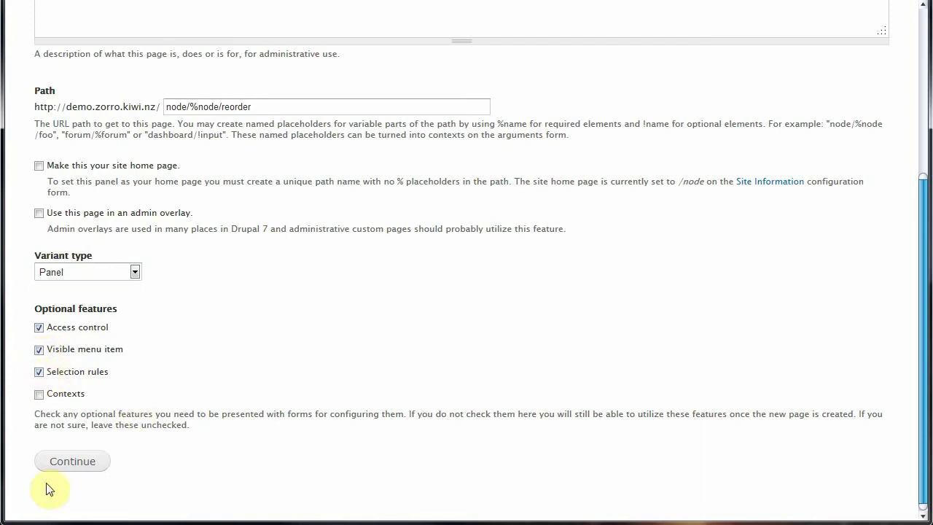
left_click(69, 461)
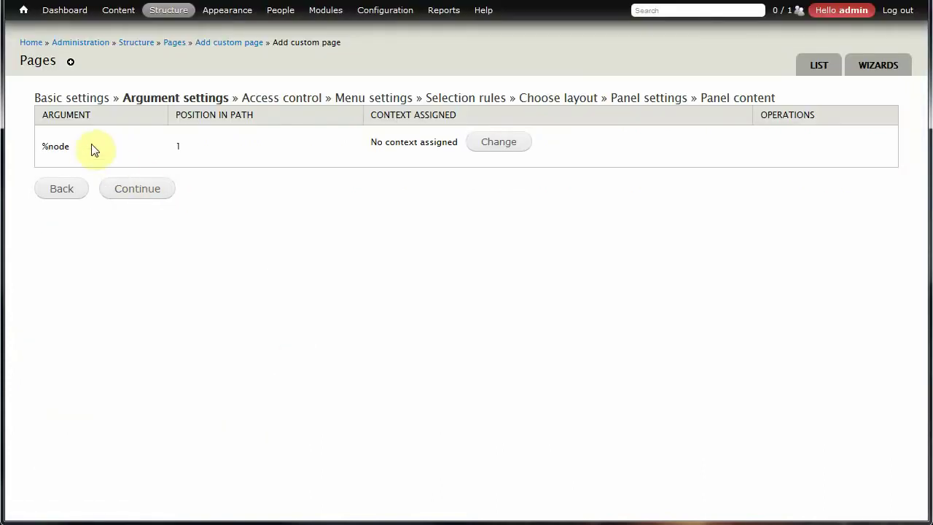
Step: Assign the Node: ID context to the %node argument and continue to access control
left_click_drag(51, 148, 42, 151)
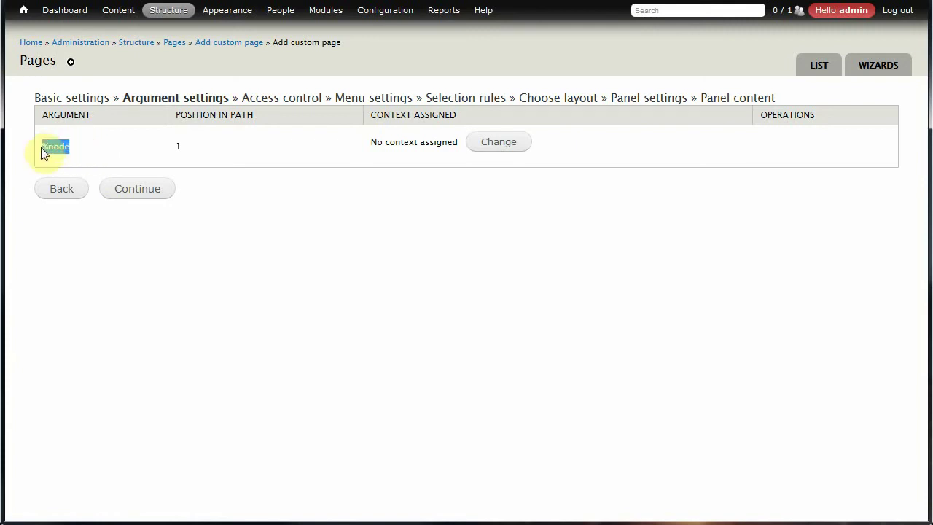
left_click(502, 145)
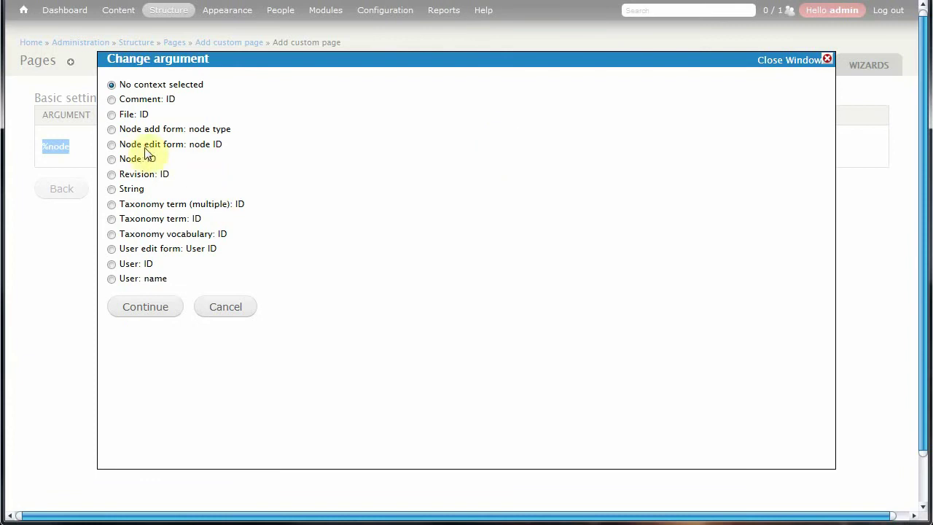
left_click(114, 160)
left_click(148, 312)
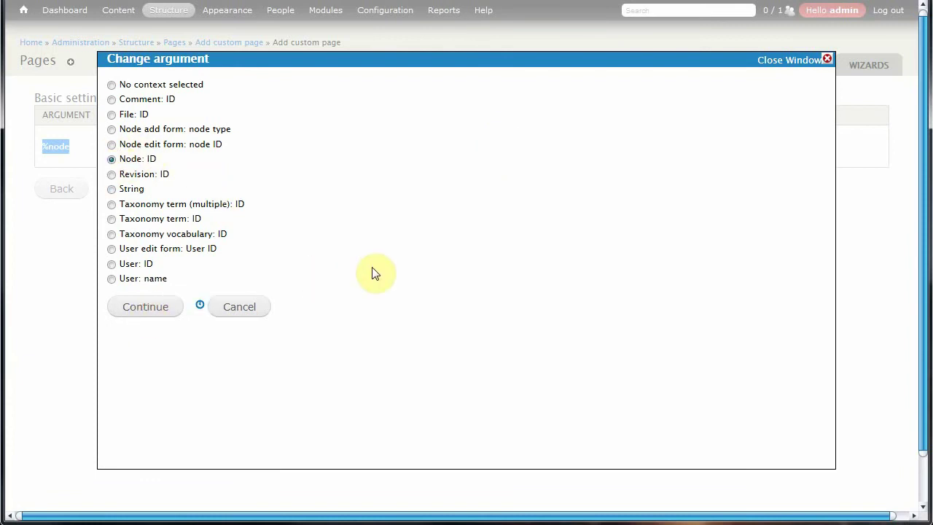
left_click(138, 149)
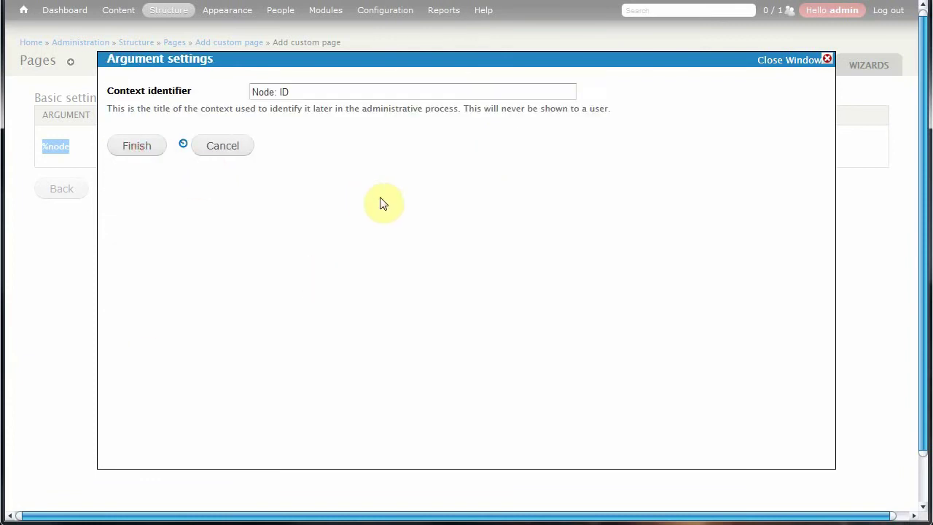
left_click(137, 192)
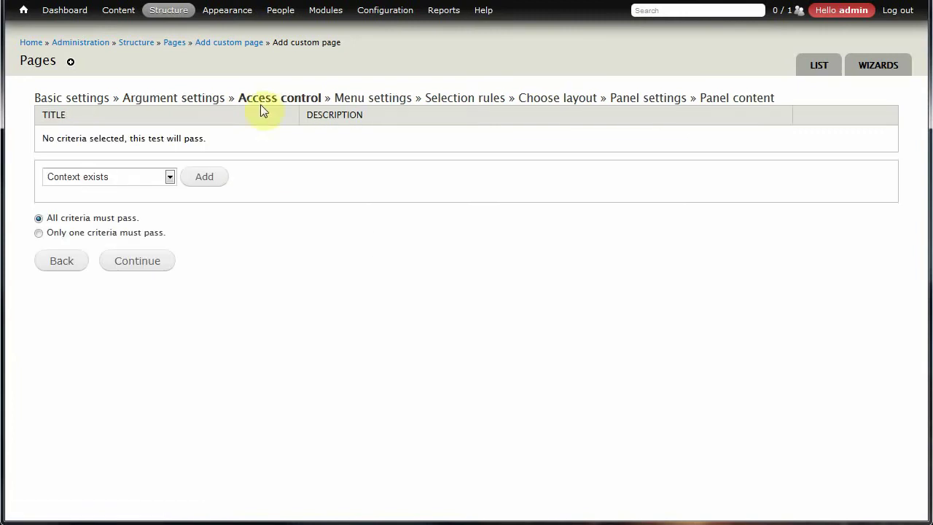
Step: Add a User: role access criterion that grants the logged-in user access for the administrator and Editor roles
left_click_drag(275, 101, 316, 99)
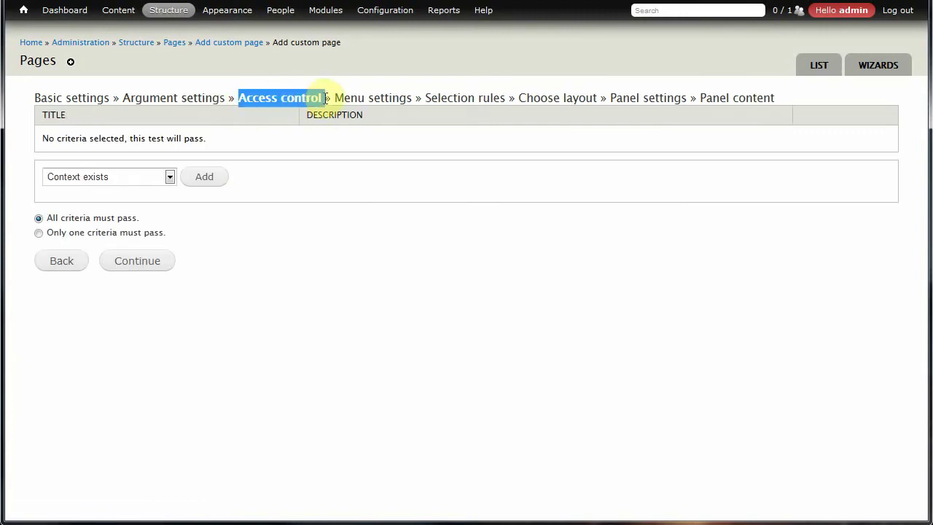
left_click(326, 219)
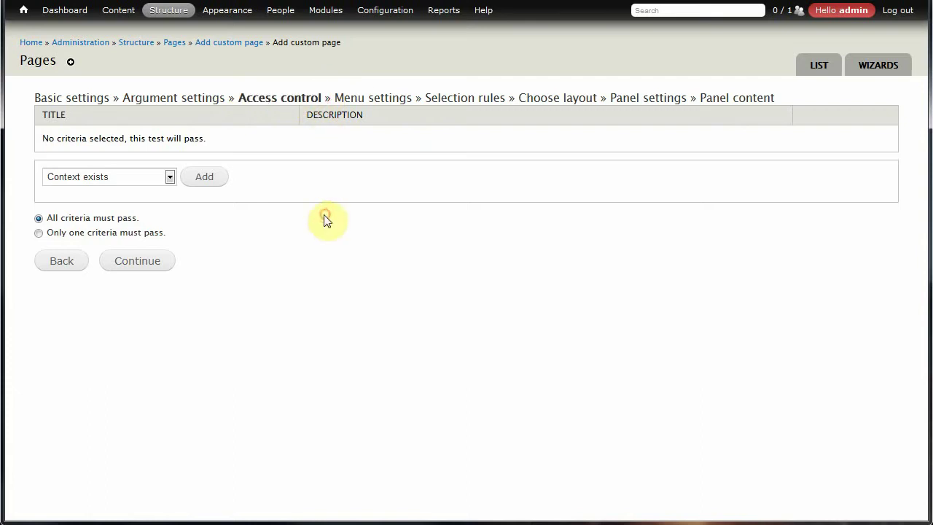
left_click(171, 178)
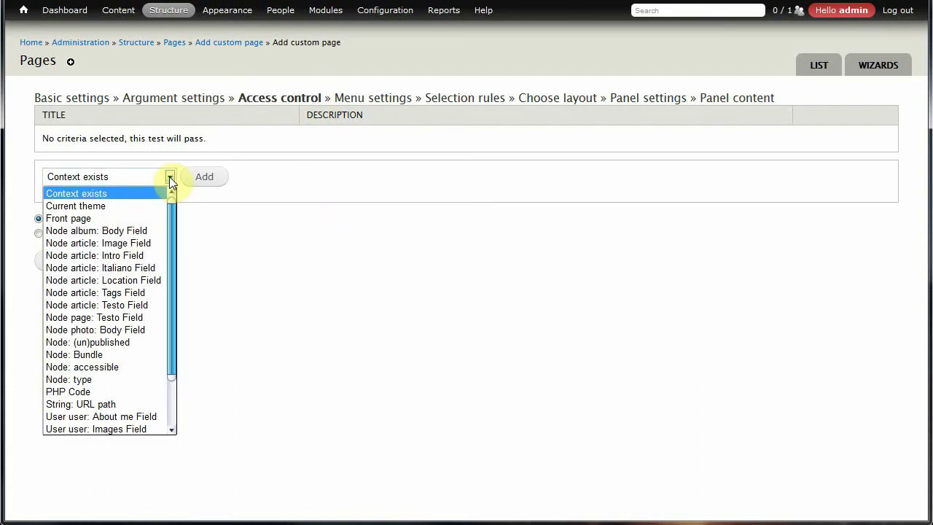
left_click_drag(171, 260, 171, 323)
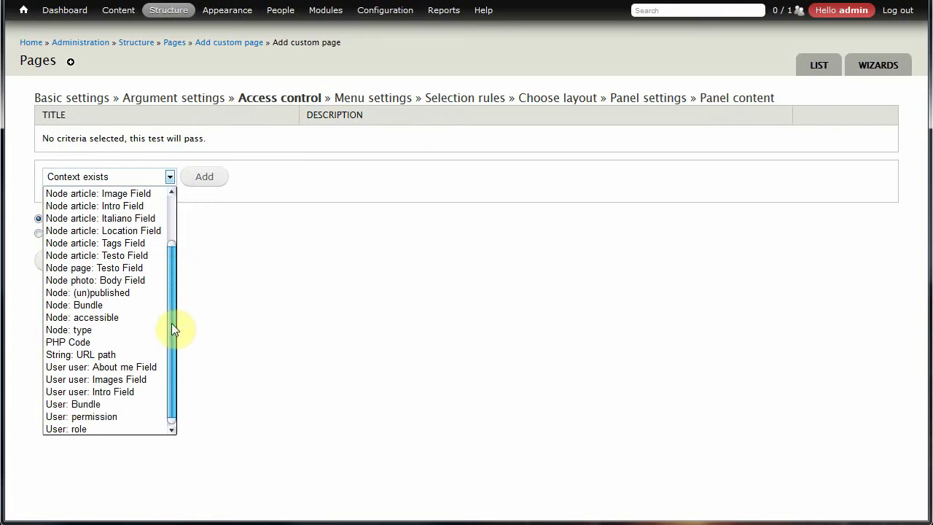
left_click(116, 405)
left_click(170, 177)
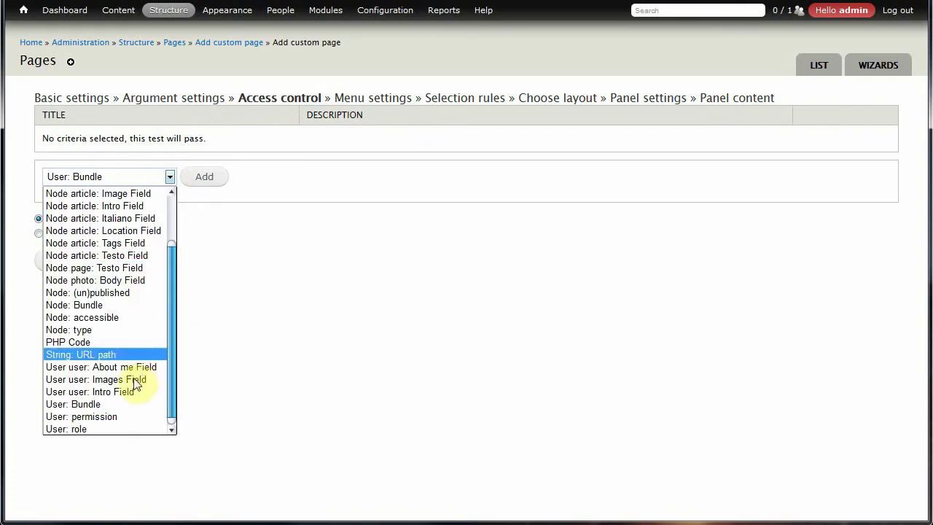
left_click(102, 428)
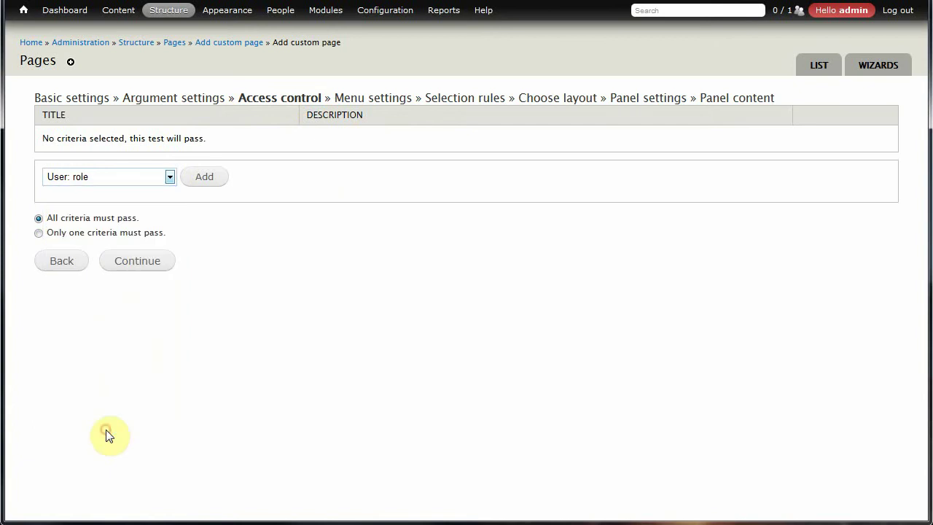
left_click(205, 179)
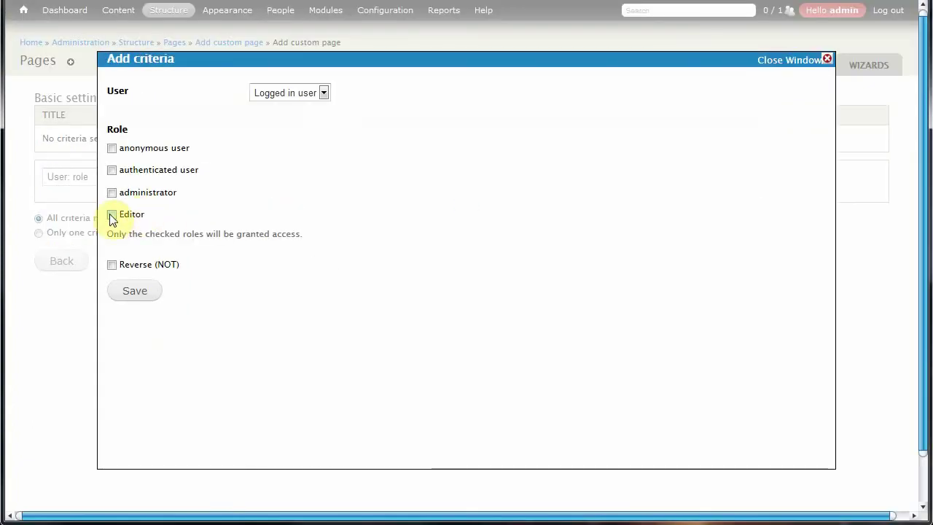
left_click(111, 215)
left_click(112, 192)
left_click(136, 290)
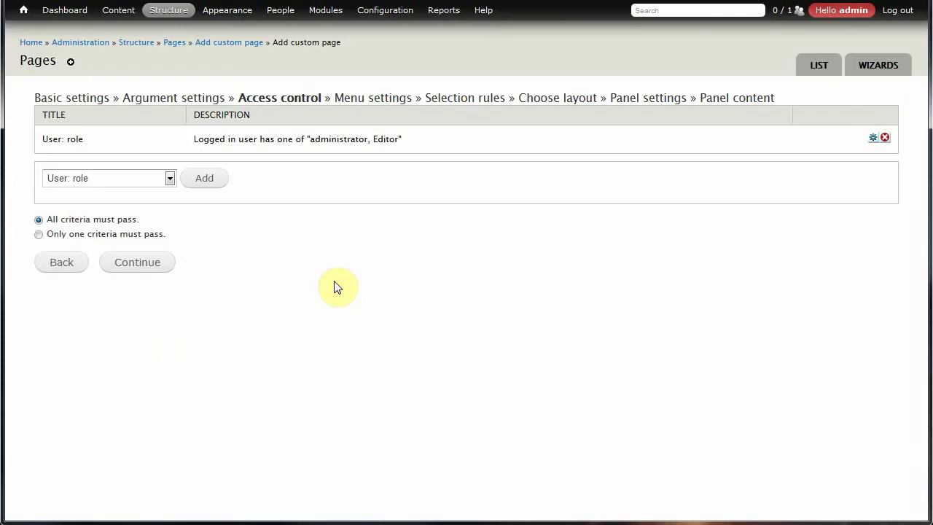
Step: Add a Node: type access criterion limited to the Album type and continue to the menu settings
left_click(170, 179)
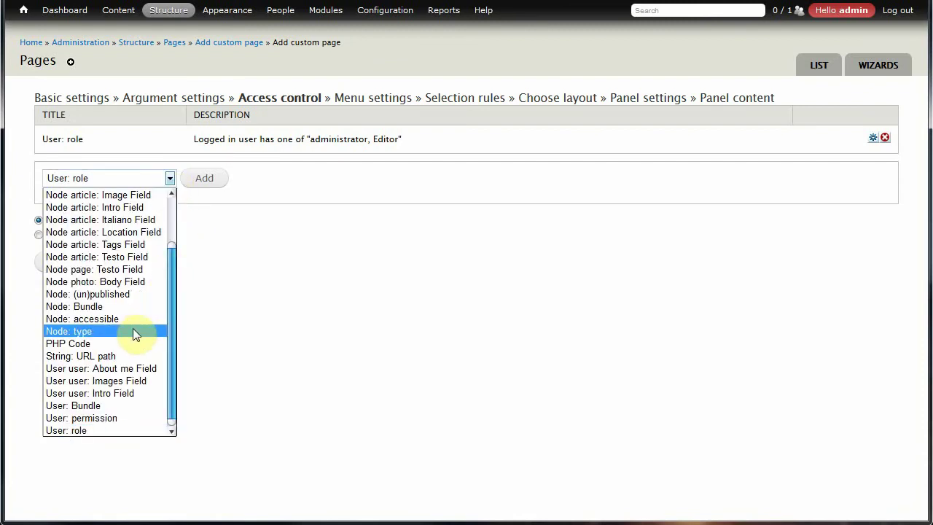
left_click(133, 331)
left_click(205, 179)
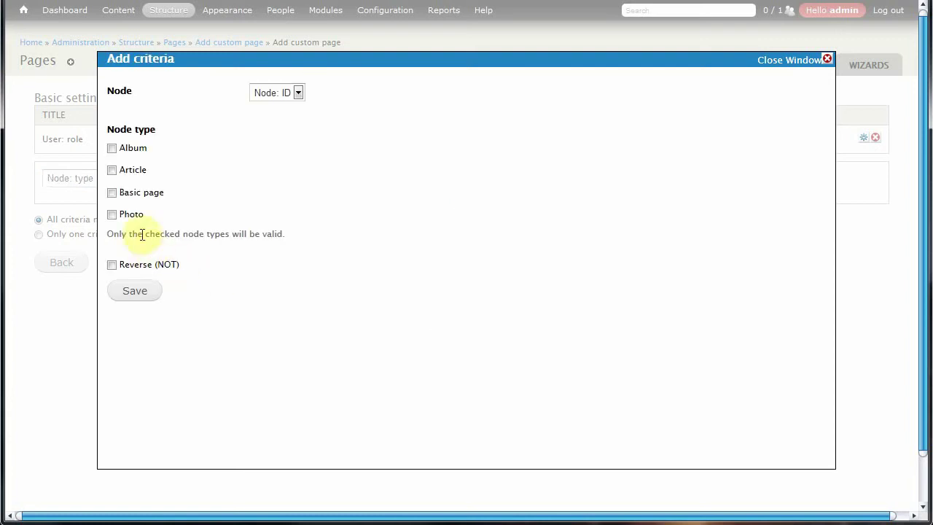
left_click(113, 149)
left_click(138, 296)
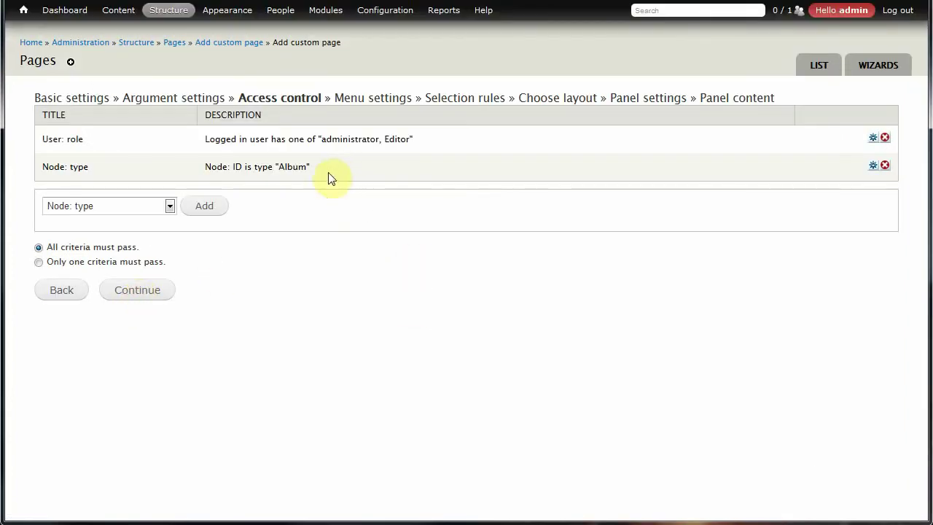
left_click_drag(316, 167, 36, 164)
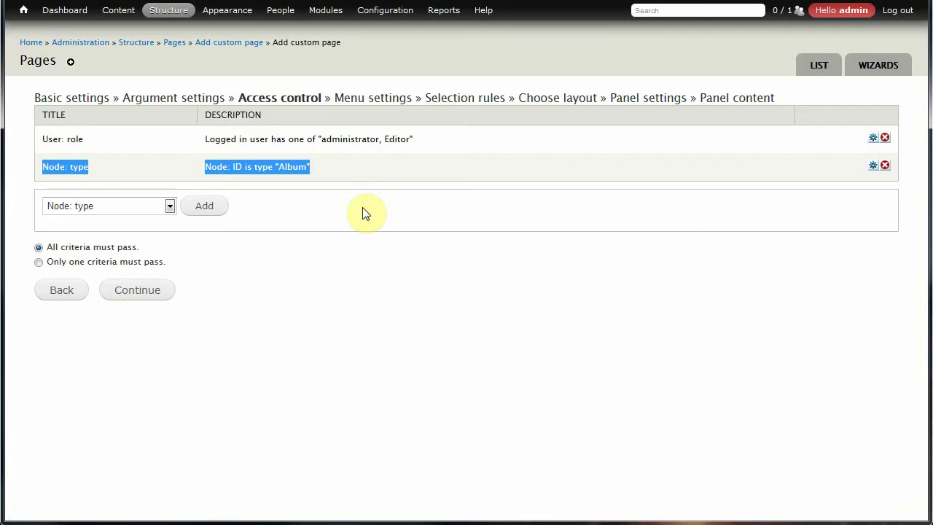
left_click(47, 163)
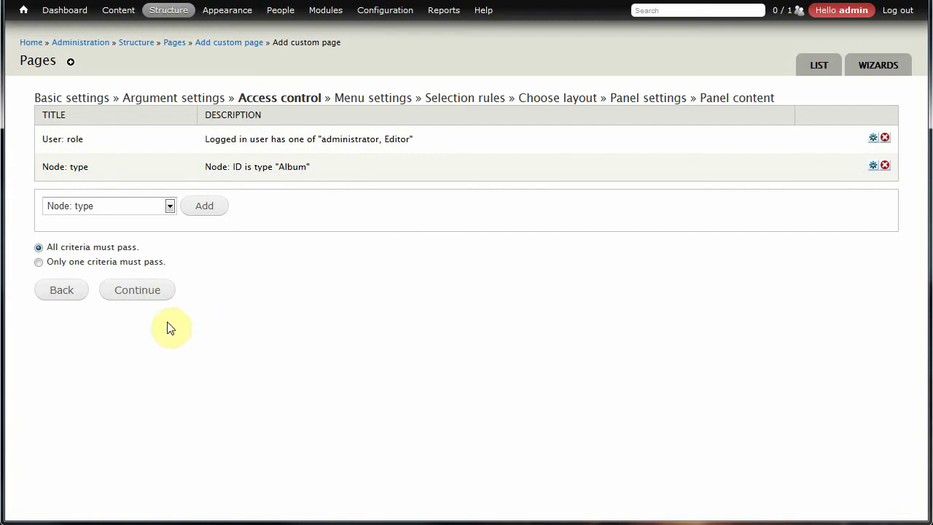
left_click(134, 290)
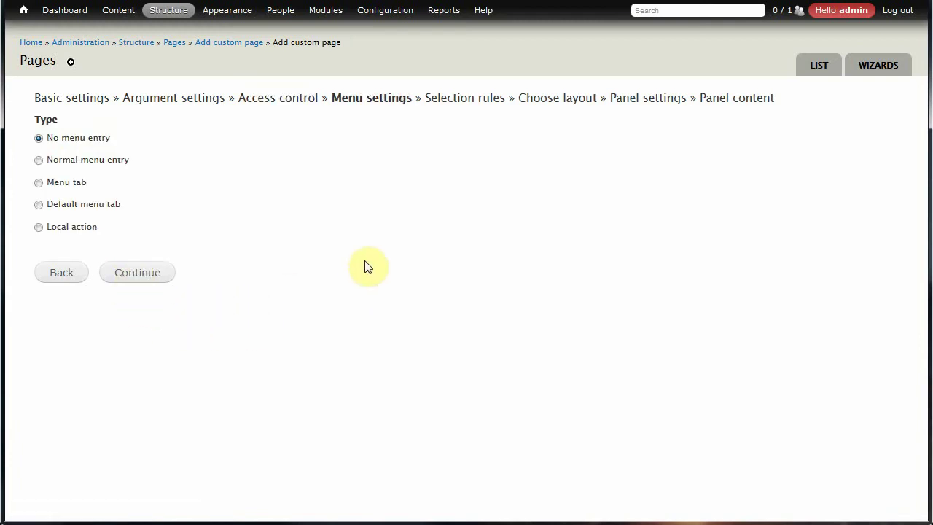
Step: Set the page's menu type to Menu tab with the title Reorder and weight 2, and continue to the selection rules
left_click(38, 181)
left_click(143, 278)
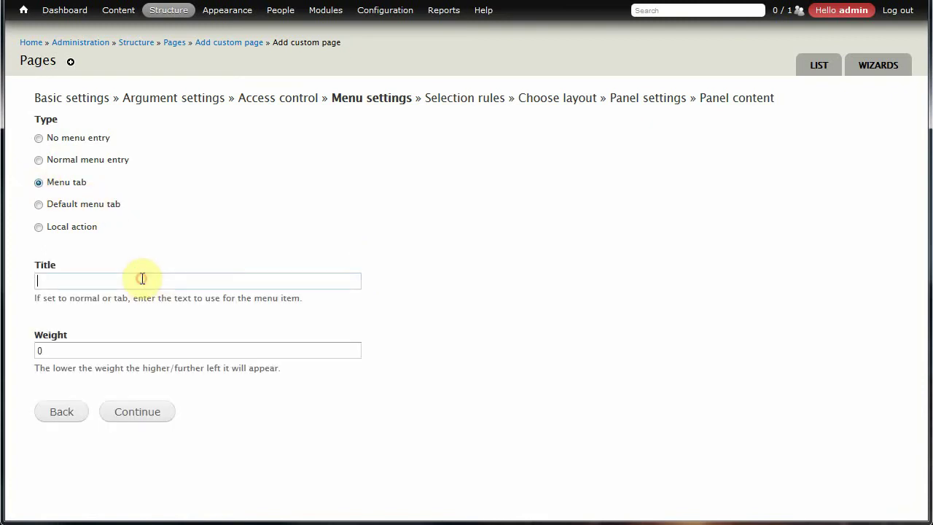
type("r")
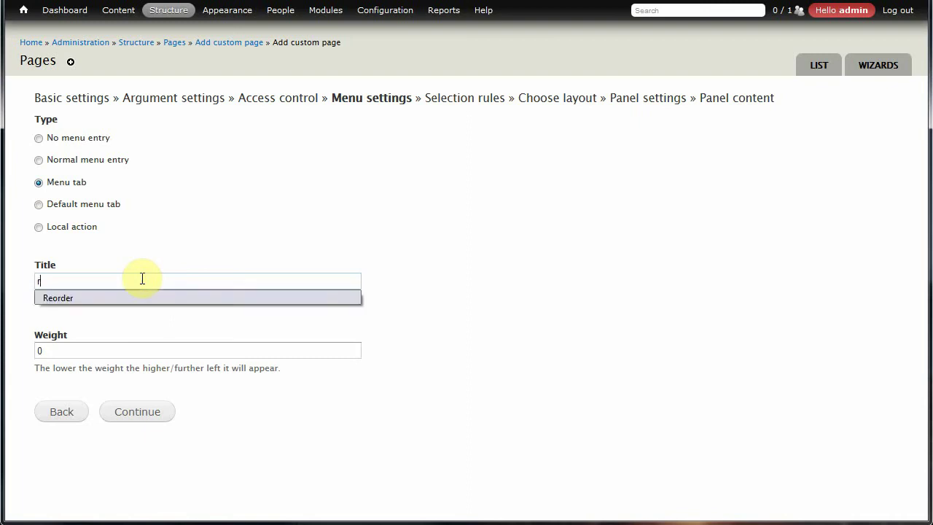
type("de")
left_click(104, 300)
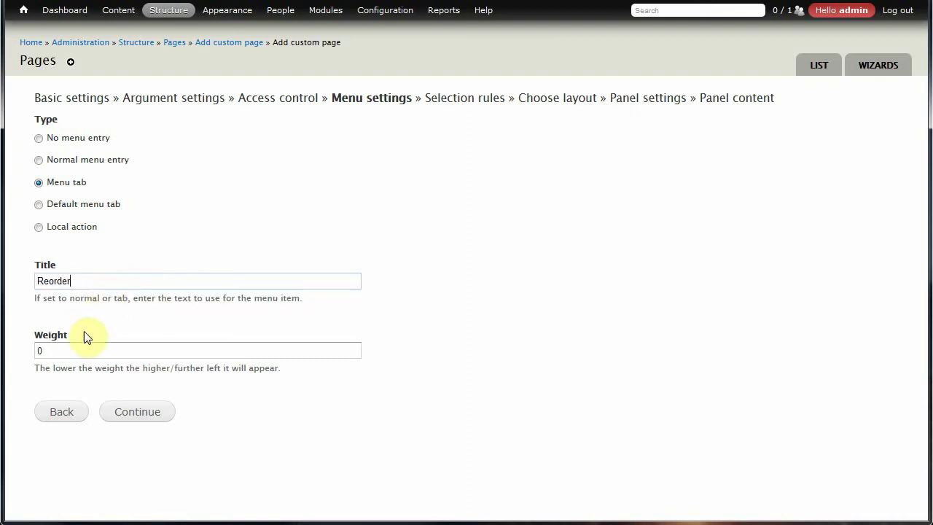
left_click(58, 350)
double_click(39, 351)
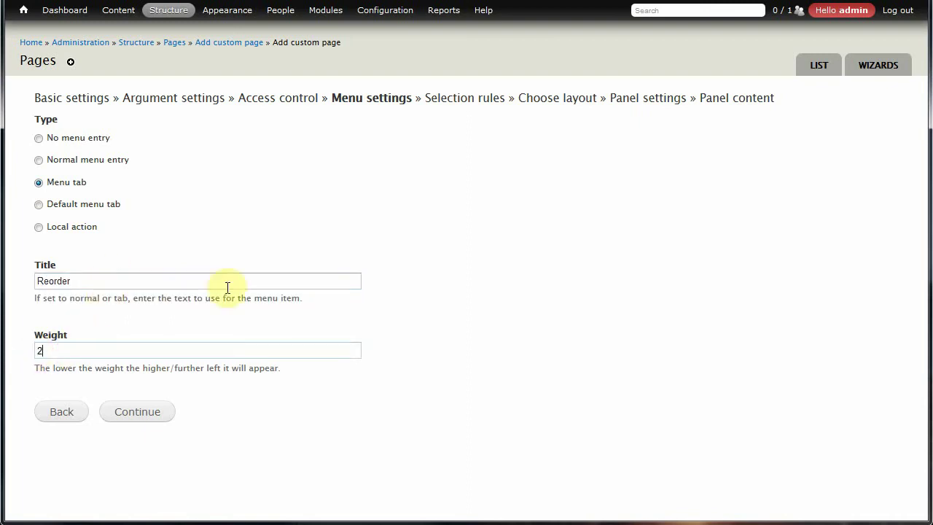
type("2")
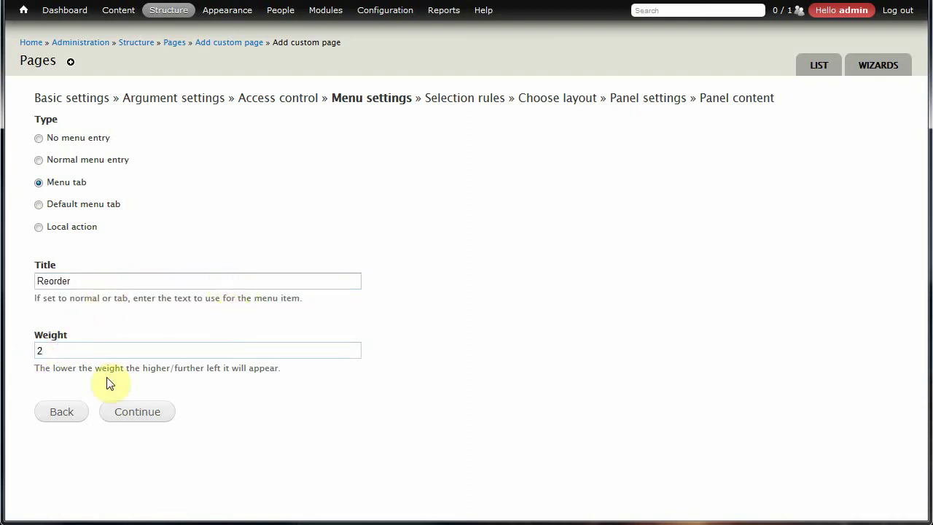
left_click(139, 412)
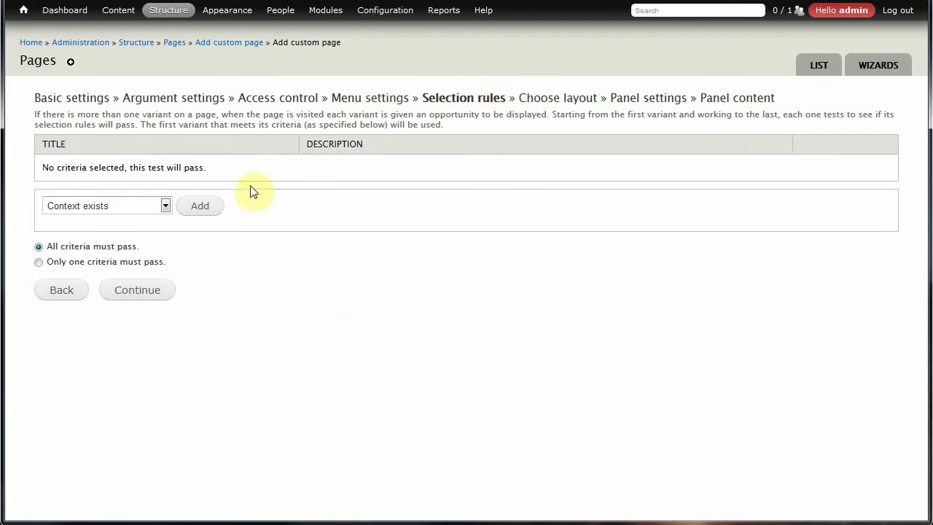
Step: Add a Node: type selection rule for the Album type and continue to the layout choice
left_click(164, 206)
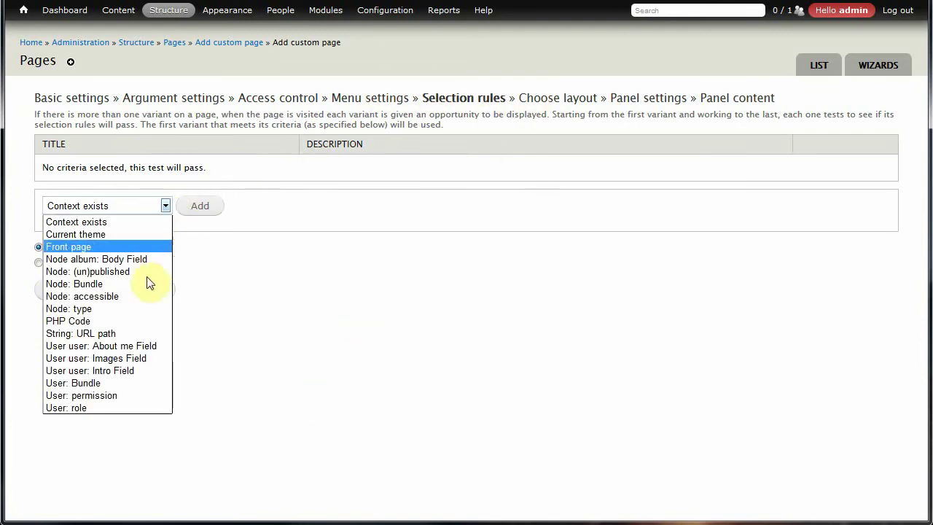
left_click(139, 309)
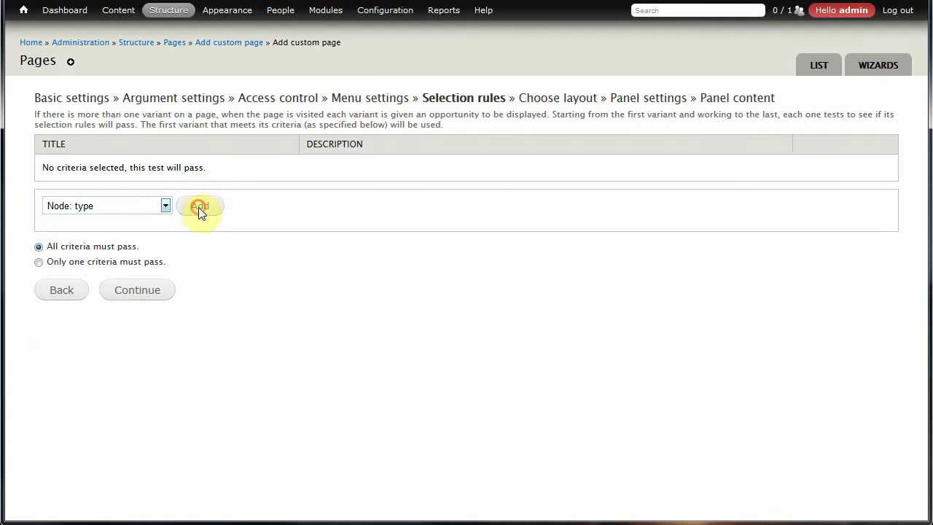
left_click(199, 207)
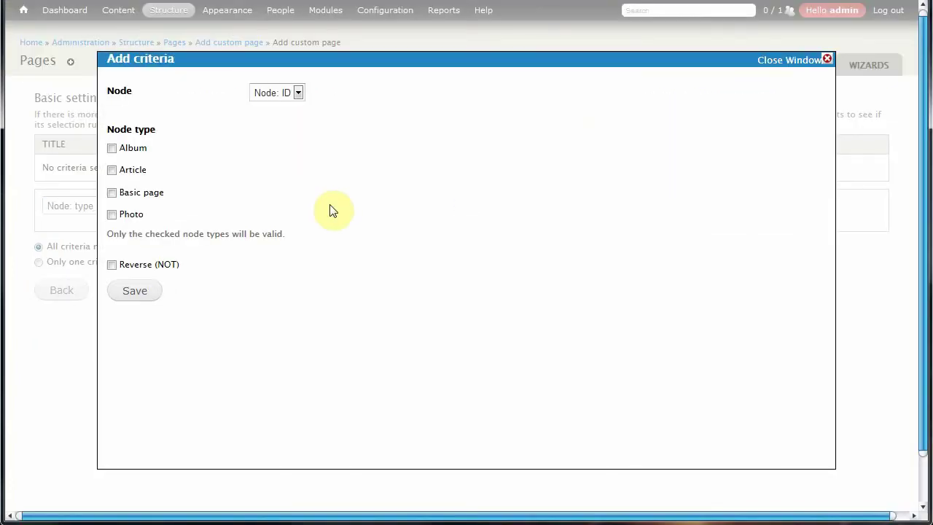
left_click(113, 149)
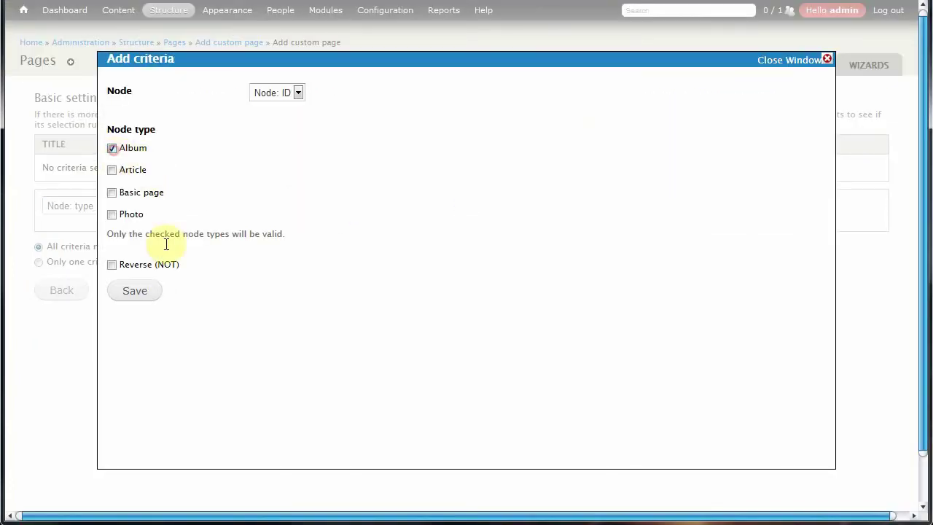
left_click(127, 293)
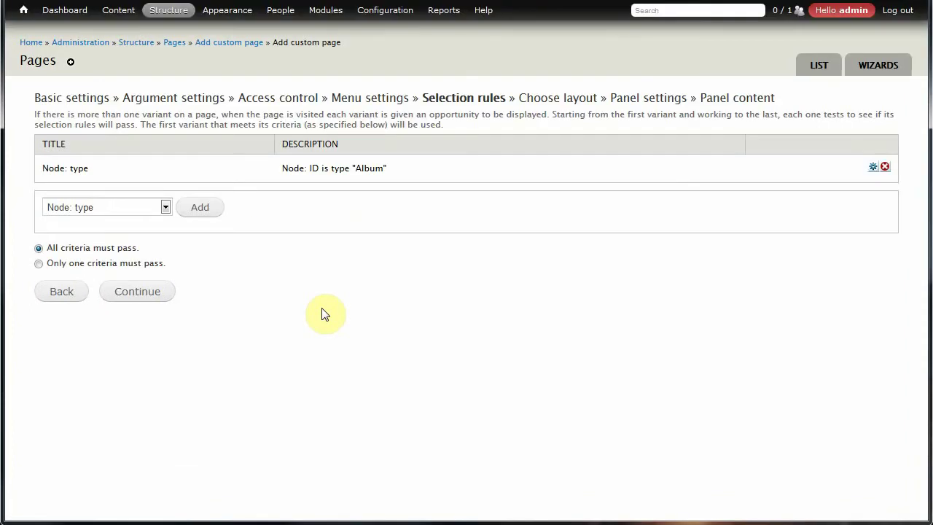
left_click(138, 293)
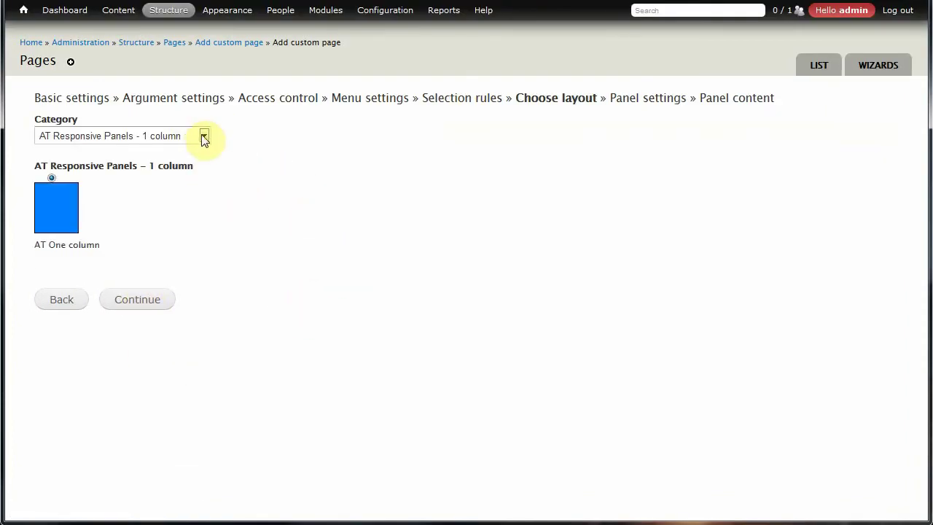
Step: Choose the Single column layout from the Columns: 1 category and continue to the panel settings
left_click(204, 135)
left_click(181, 228)
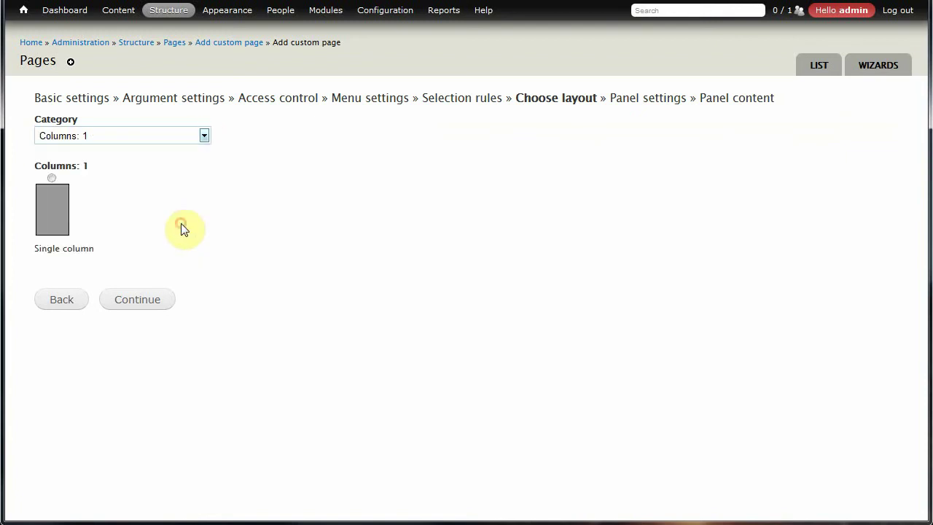
left_click(51, 178)
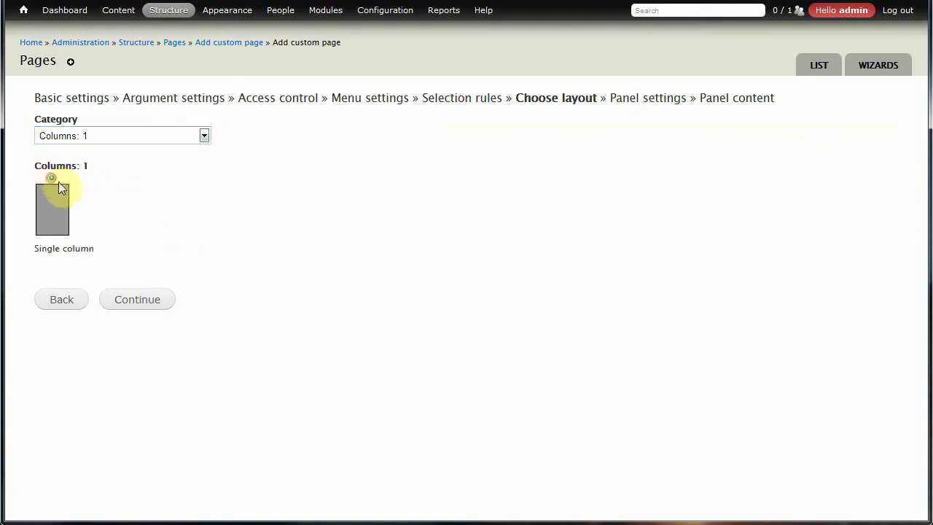
left_click(135, 303)
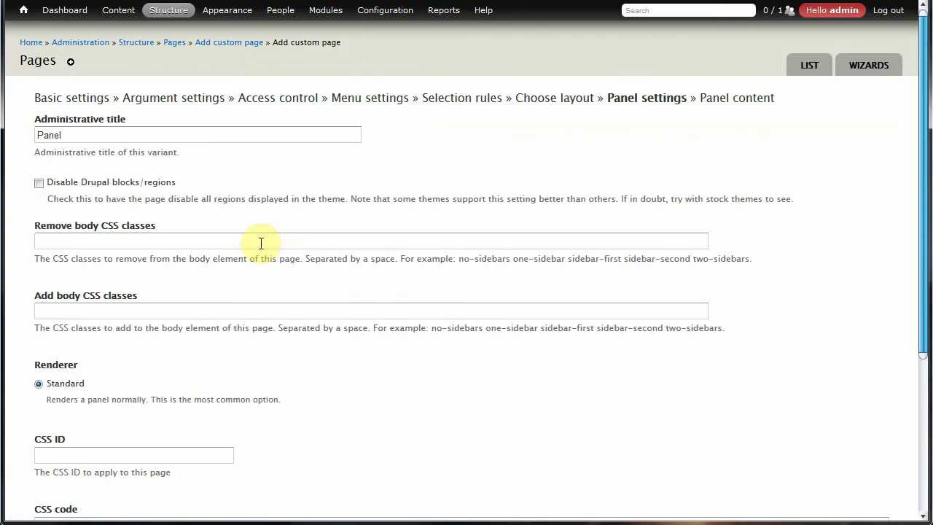
Step: Keep the default panel settings, finish the wizard with the panel content empty, and save the Reorder Items page
scroll(267, 213, "down", 3)
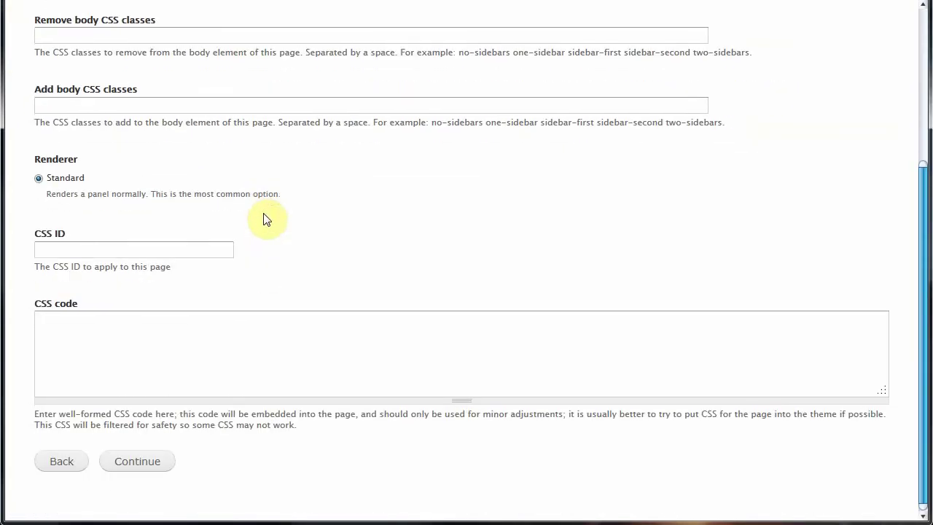
left_click(137, 464)
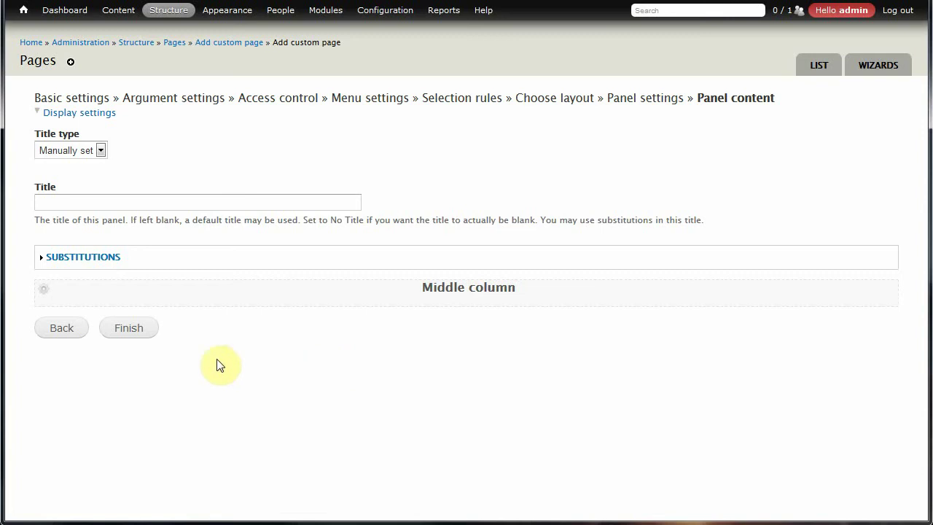
left_click(129, 328)
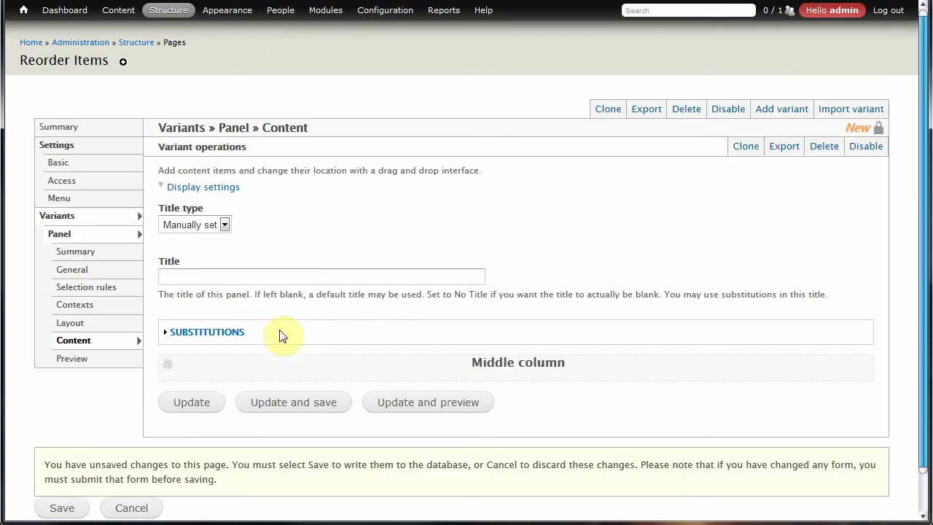
scroll(285, 333, "down", 1)
left_click(282, 366)
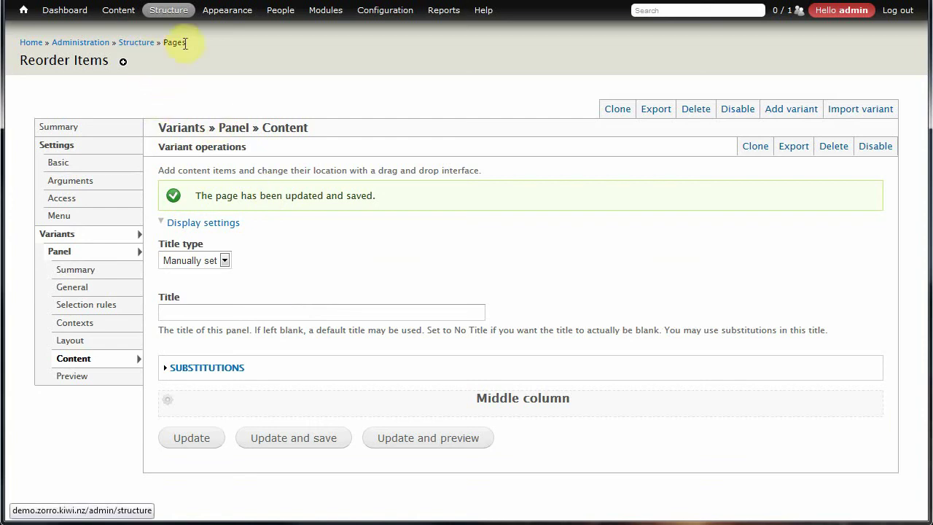
Step: Open the Pages overview under Structure to check the custom pages
mouse_move(171, 15)
mouse_move(172, 128)
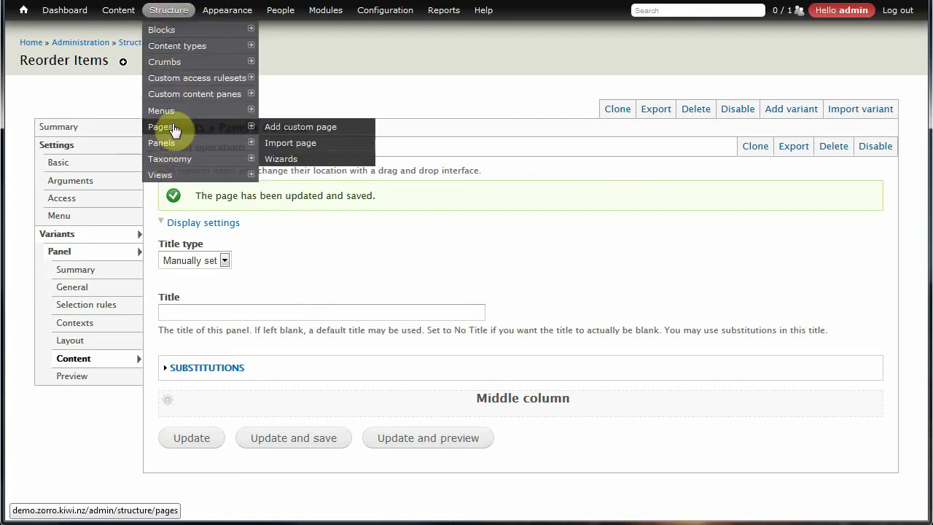
left_click(292, 110)
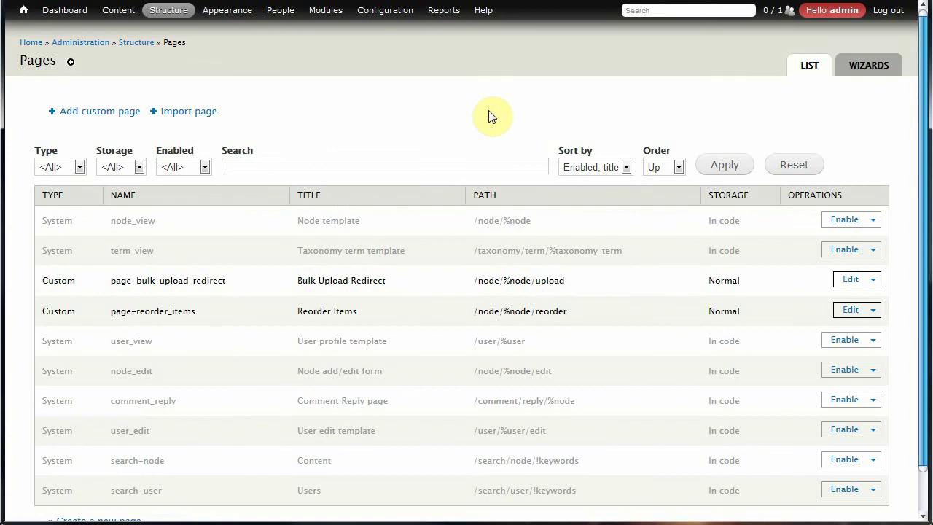
Step: Start a new custom page titled Edit Captions with the path node/%node/captions
left_click(93, 114)
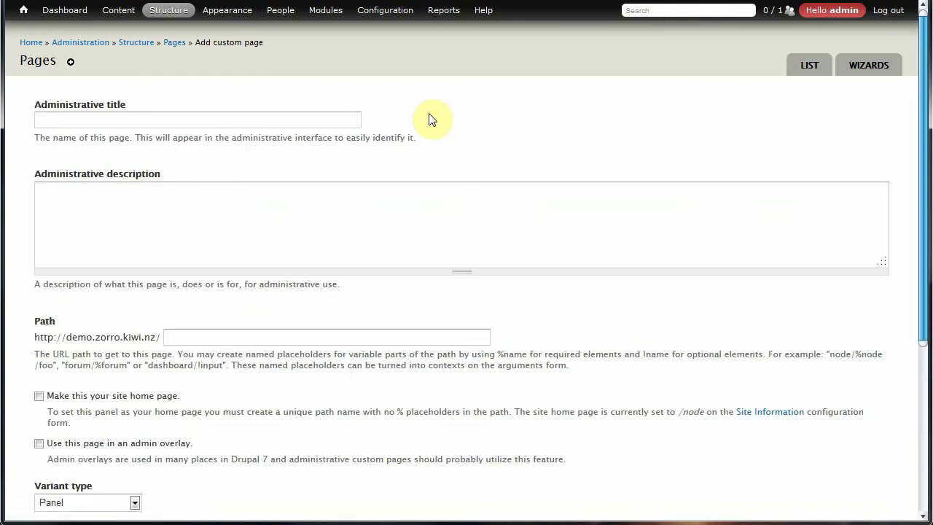
left_click(177, 123)
type("capt")
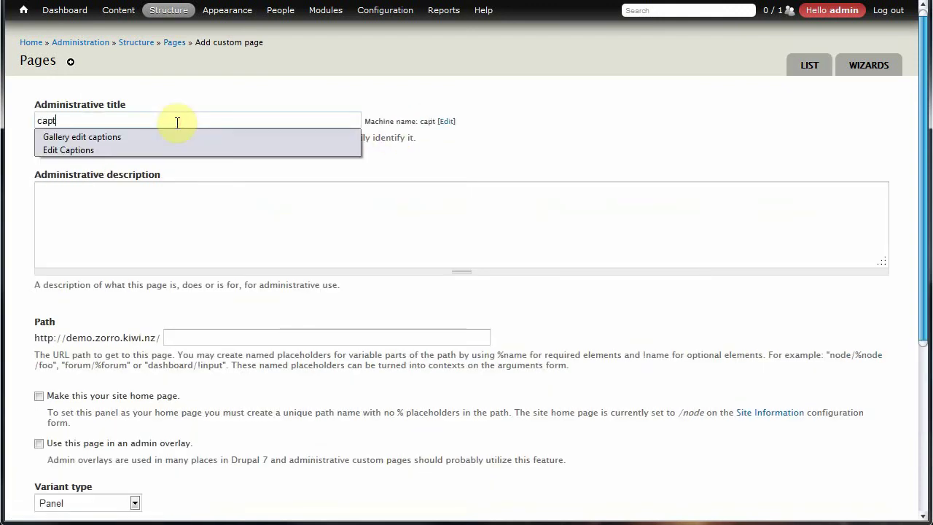
left_click(161, 150)
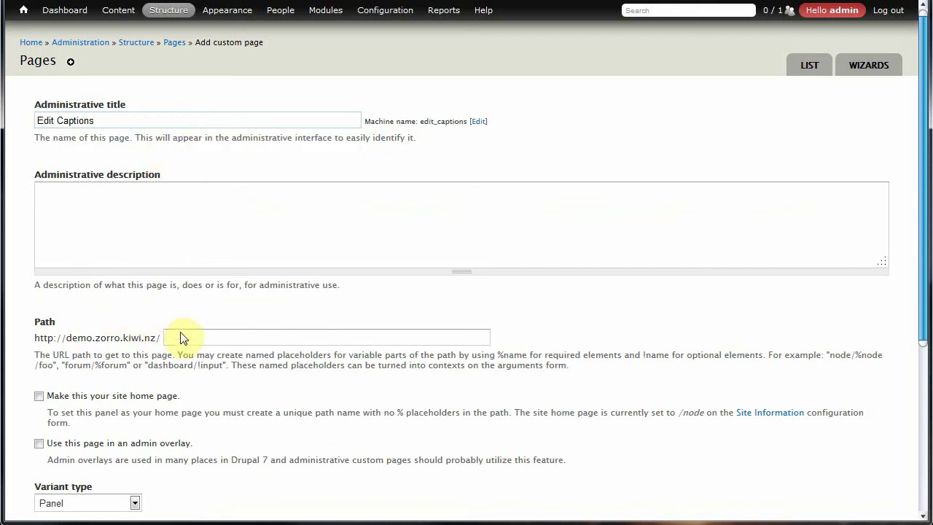
left_click(184, 339)
type("nod")
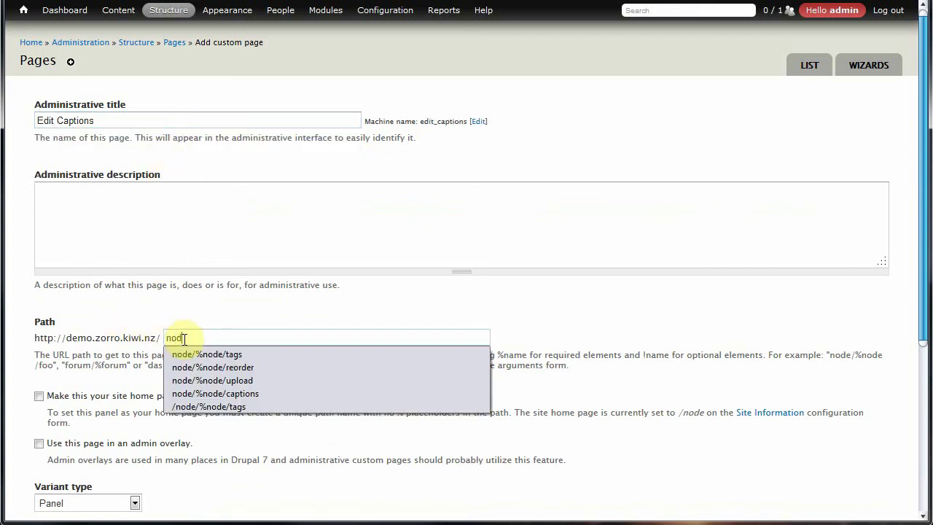
left_click(237, 394)
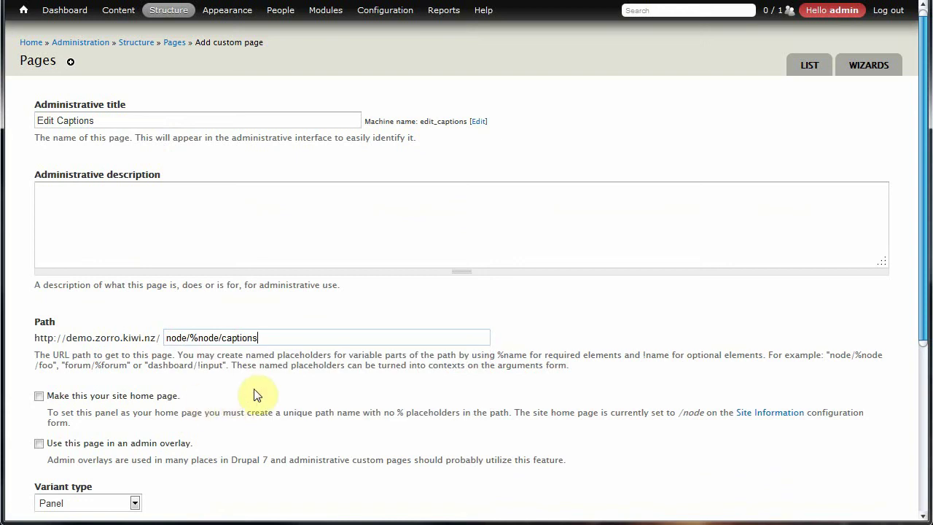
Step: Enable the Access control, Visible menu item and Selection rules features for the Panel variant and continue to the argument settings
scroll(255, 391, "down", 5)
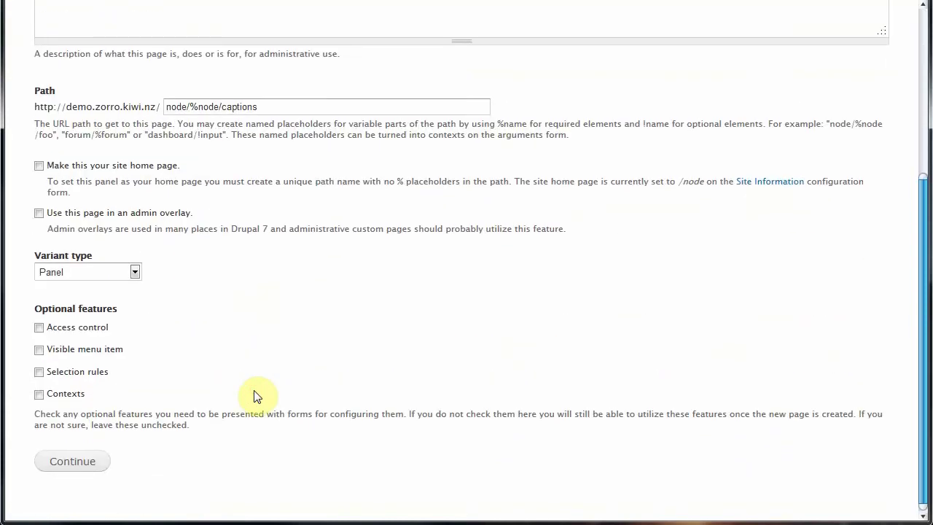
left_click(39, 349)
left_click(39, 372)
left_click(77, 458)
Step: Assign the Node: ID context to the %node argument and continue to access control
left_click(500, 141)
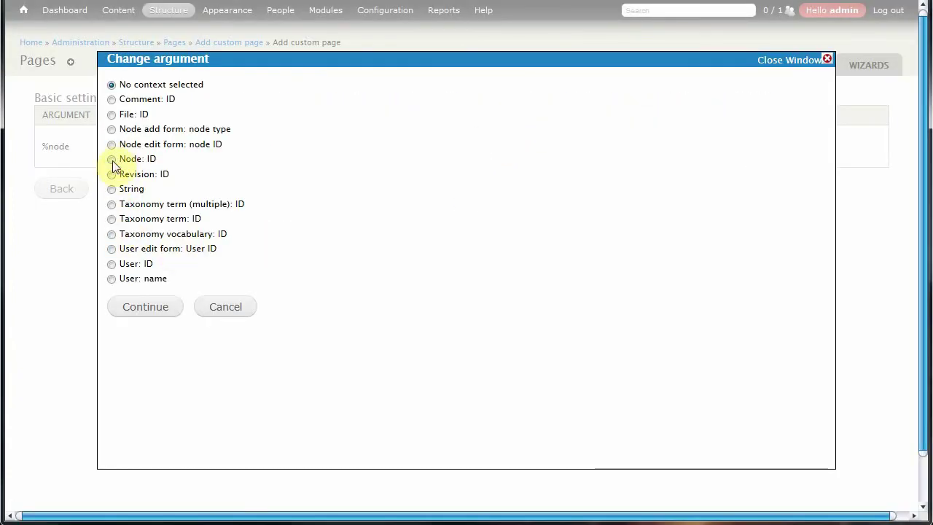
left_click(112, 161)
left_click(145, 306)
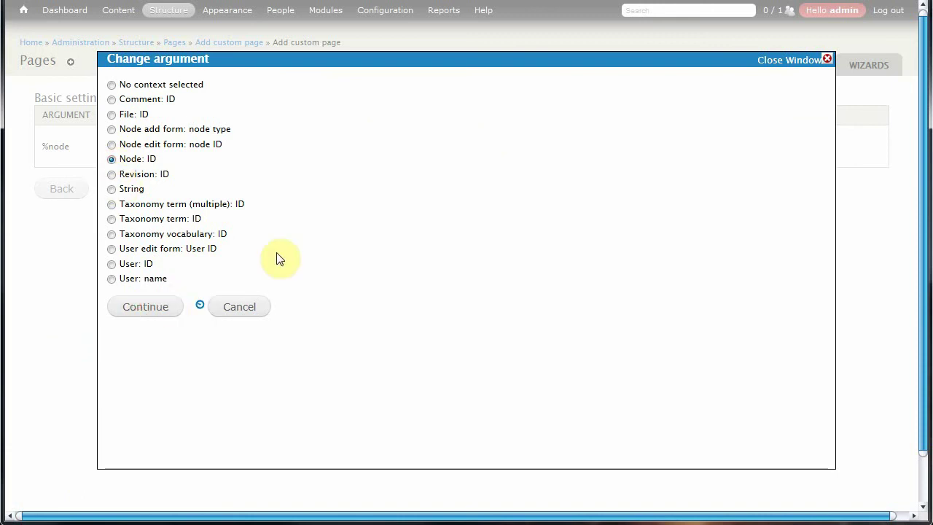
left_click(131, 152)
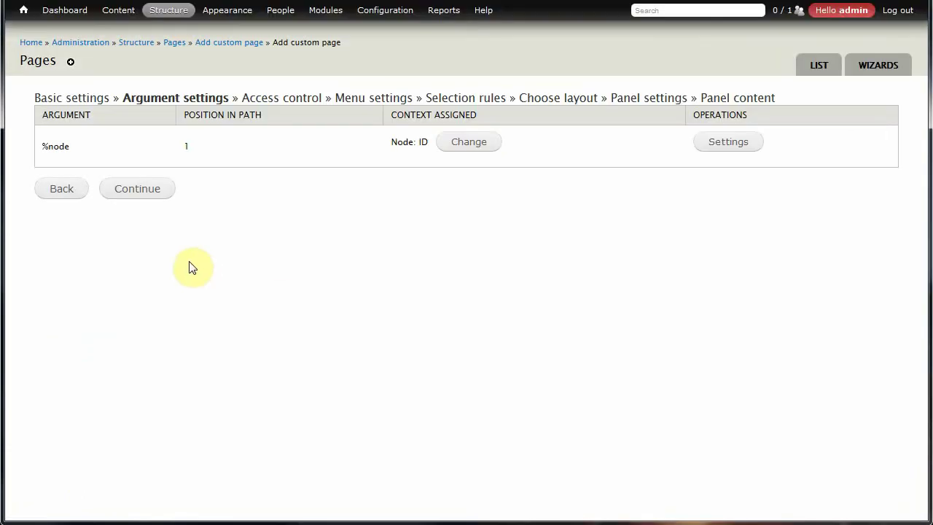
left_click(137, 190)
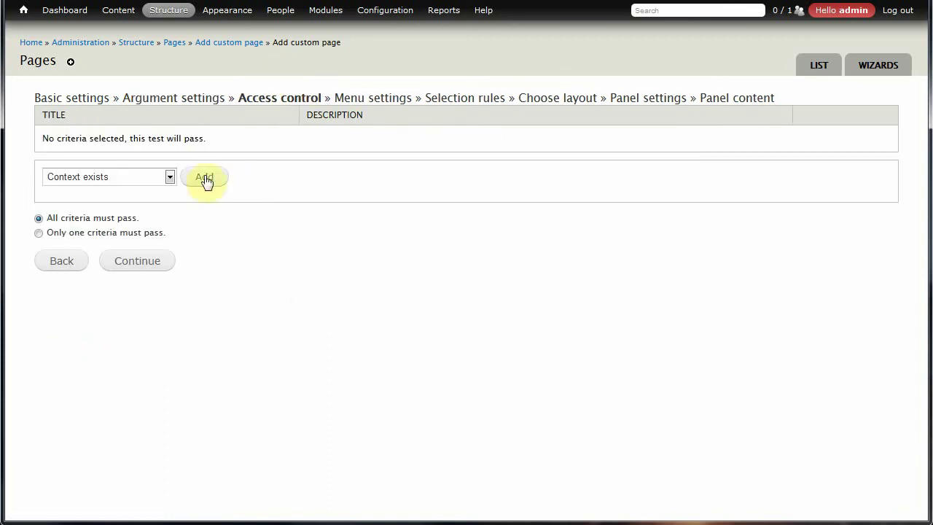
Step: Add a User: role access criterion for the logged-in user with the administrator and Editor roles
left_click(170, 178)
scroll(127, 343, "down", 2)
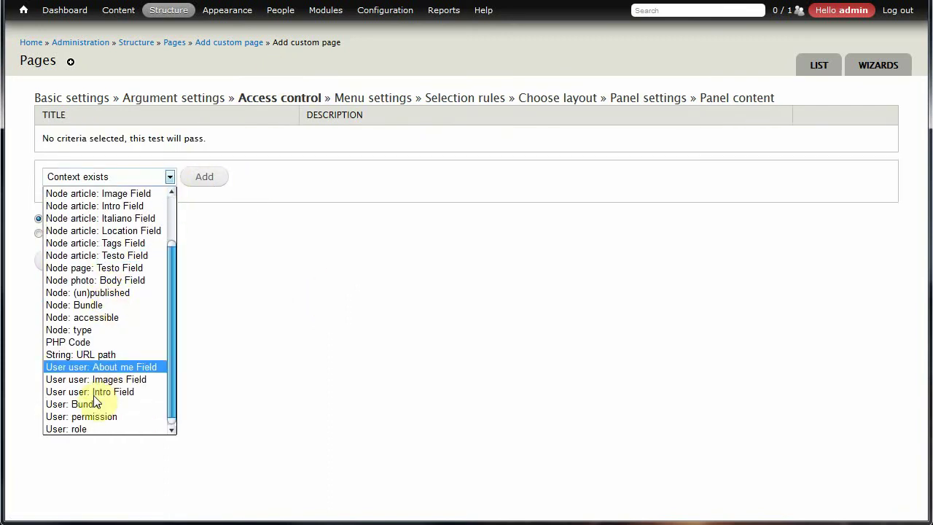
left_click(86, 431)
left_click(192, 175)
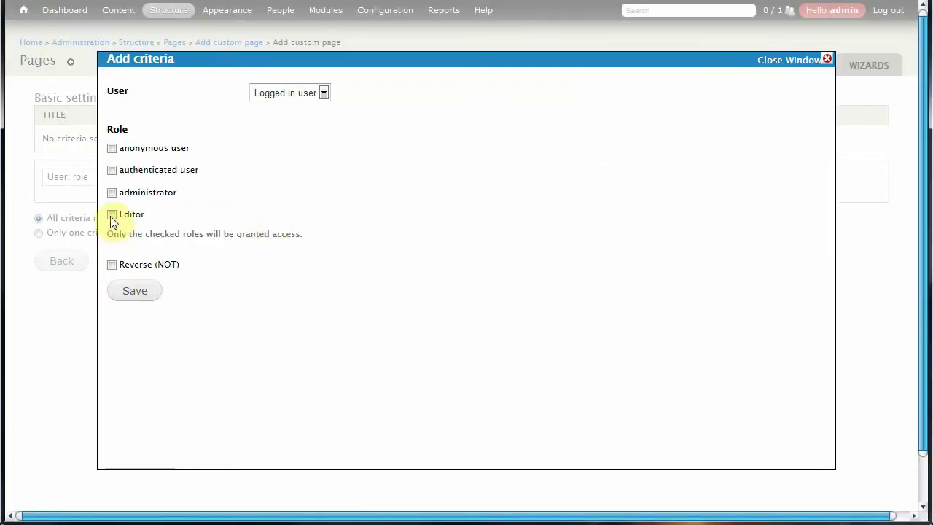
left_click(111, 192)
left_click(129, 291)
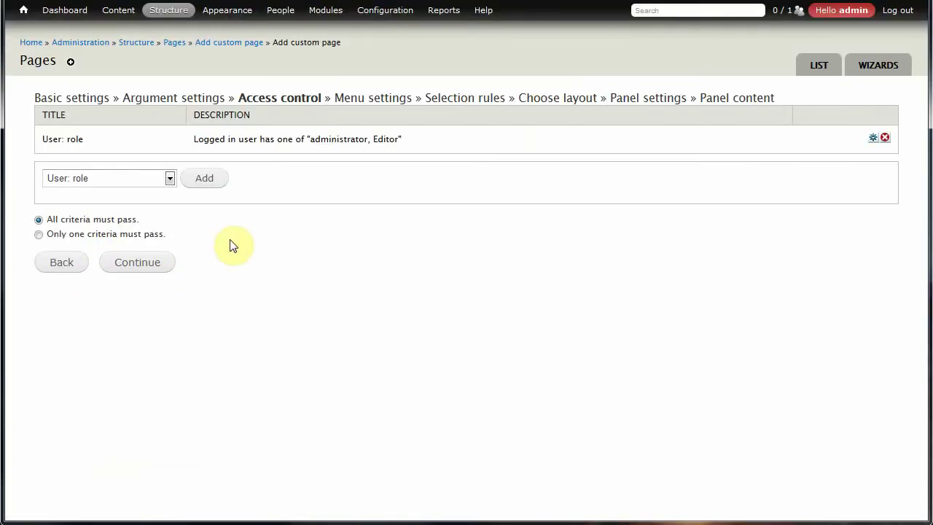
Step: Add a Node: type access criterion for the Album type and continue to the menu settings
left_click(169, 178)
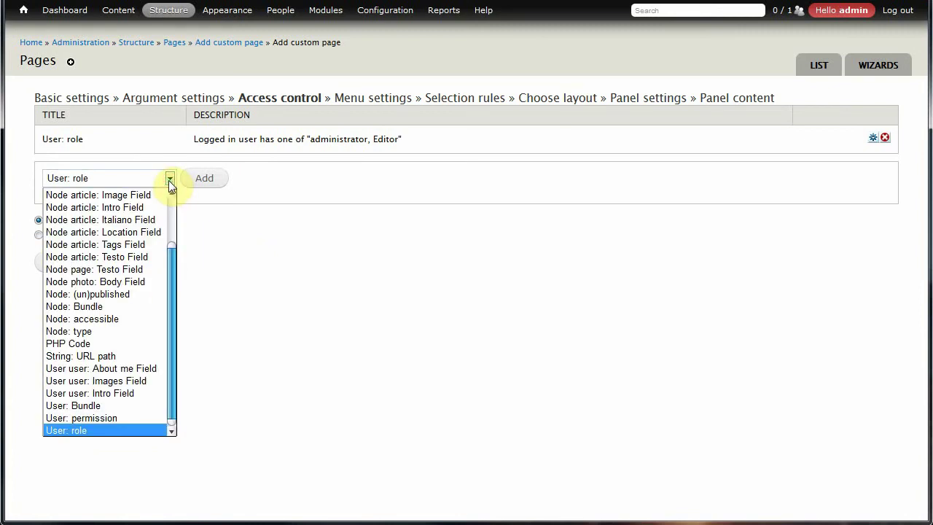
left_click(151, 331)
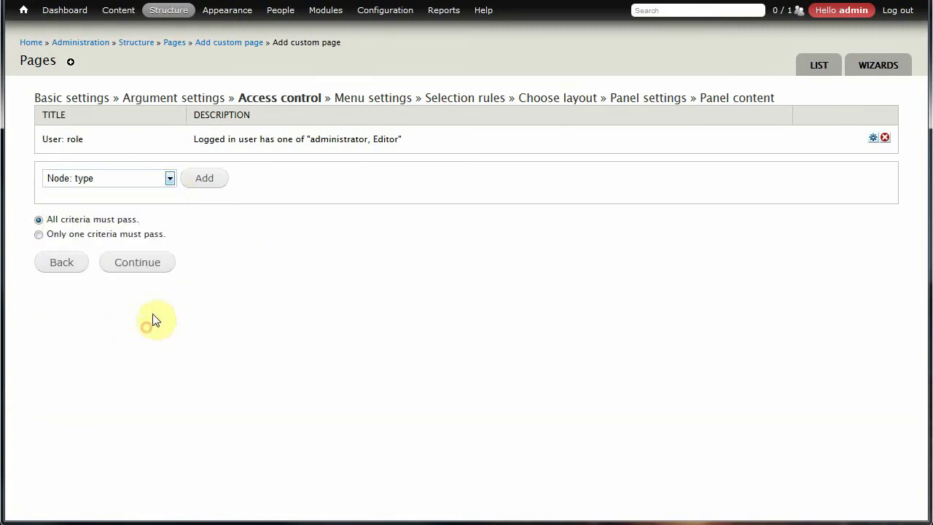
left_click(202, 183)
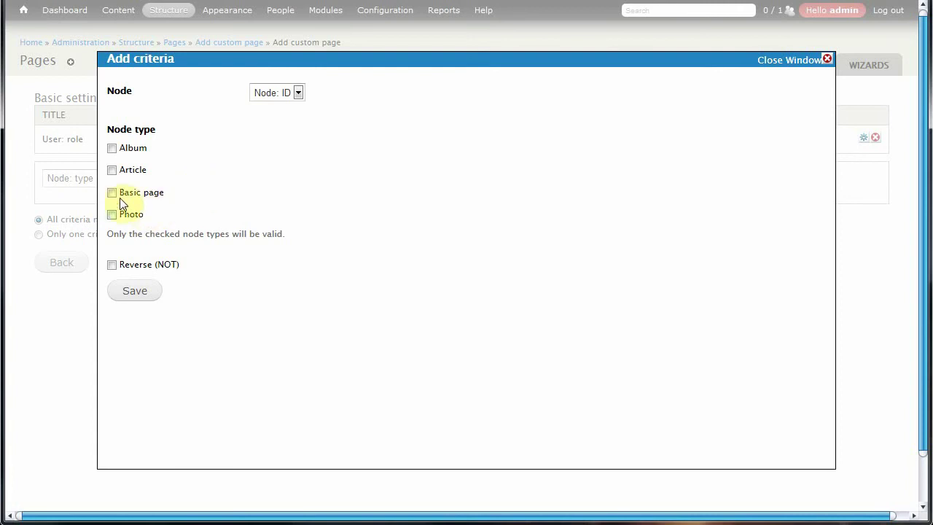
left_click(112, 149)
left_click(133, 299)
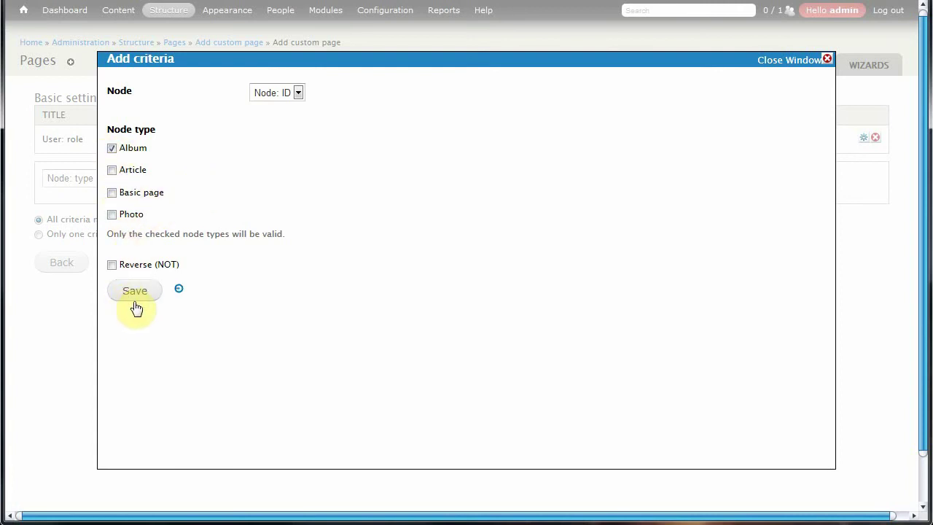
left_click(138, 292)
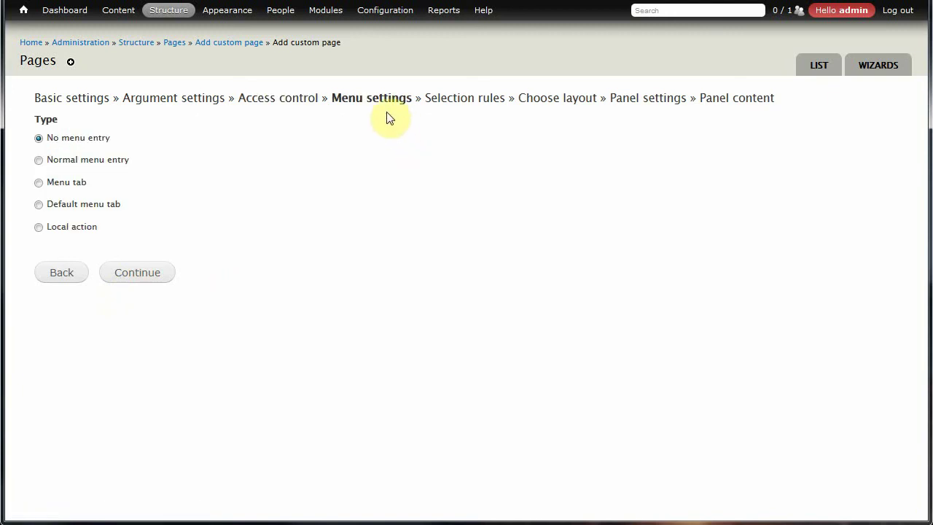
Step: Set the menu entry to a menu tab titled Captions with weight 3 and continue to the selection rules
left_click(405, 98)
left_click_drag(377, 98, 315, 97)
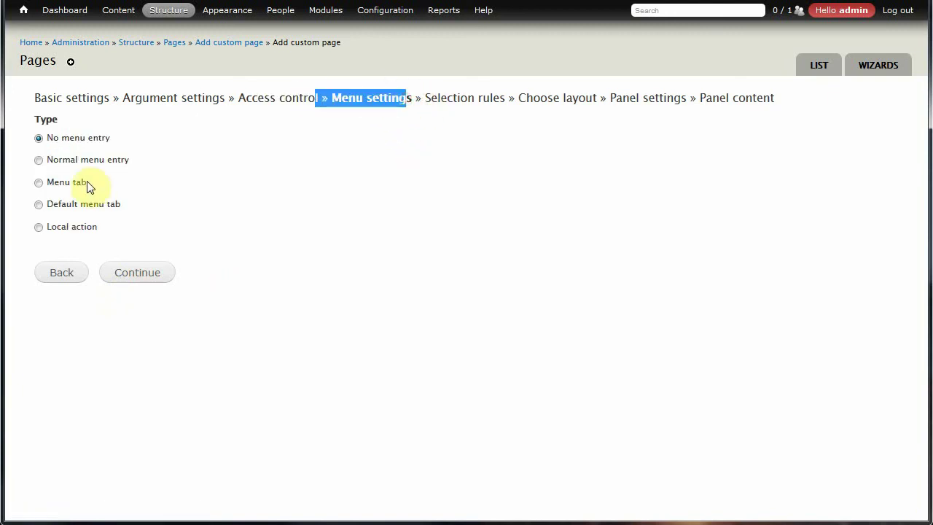
left_click(39, 183)
left_click(89, 281)
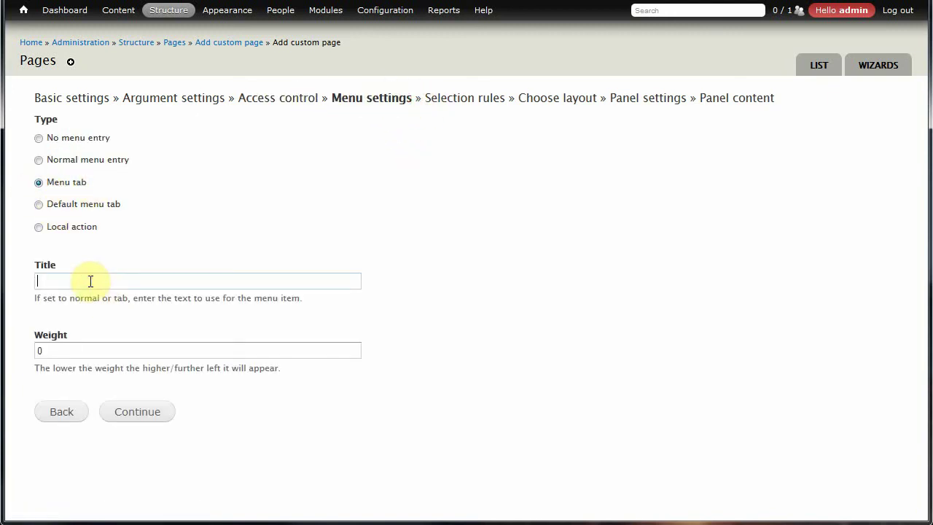
type("ca")
left_click(86, 297)
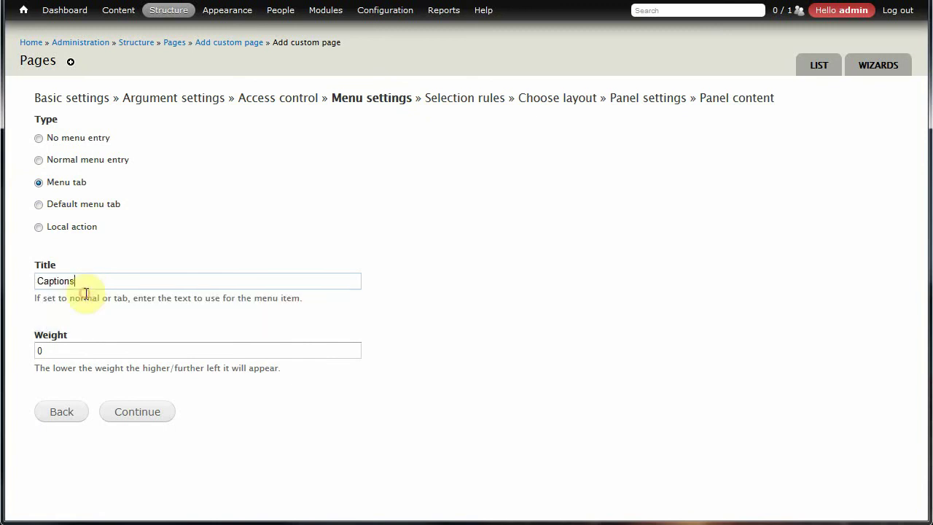
left_click(46, 352)
double_click(47, 353)
type("3")
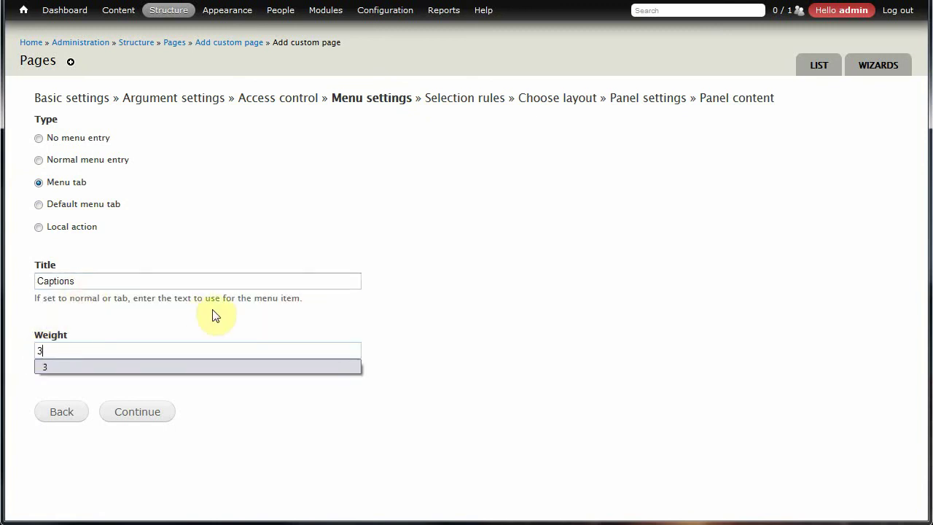
left_click(209, 321)
left_click(148, 412)
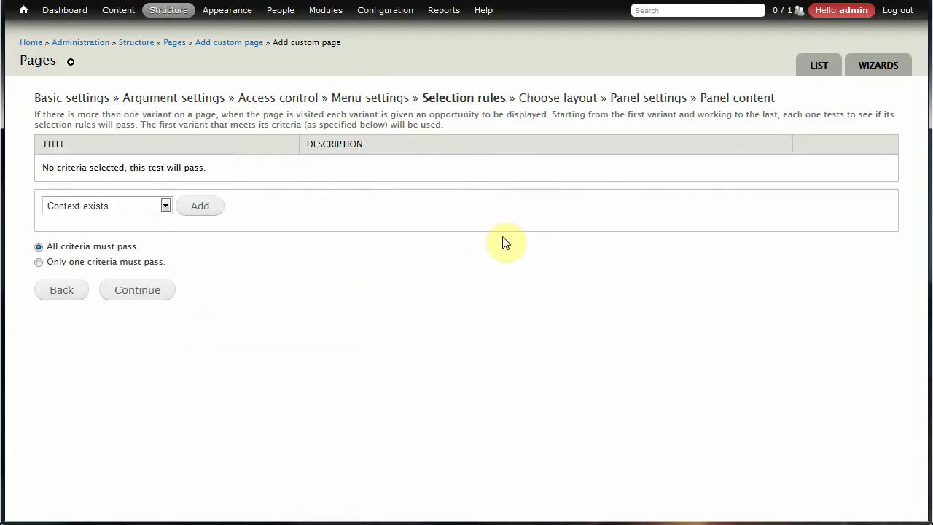
Step: Add a Node: type selection rule limited to Album and continue to the layout choice
left_click(164, 206)
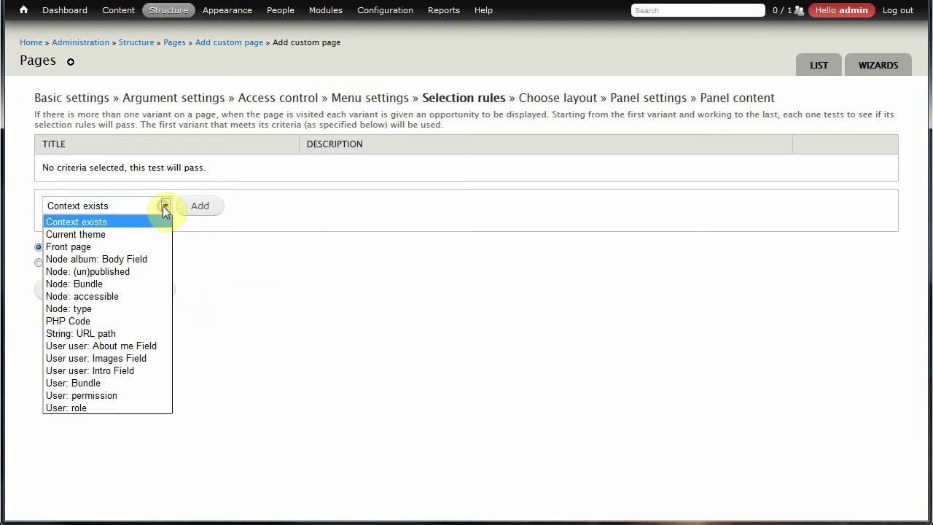
left_click(134, 309)
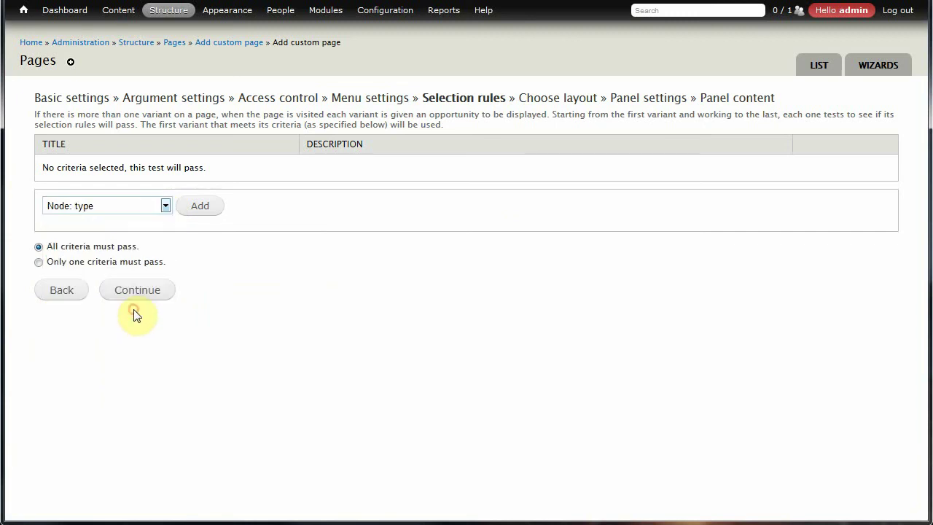
left_click(201, 209)
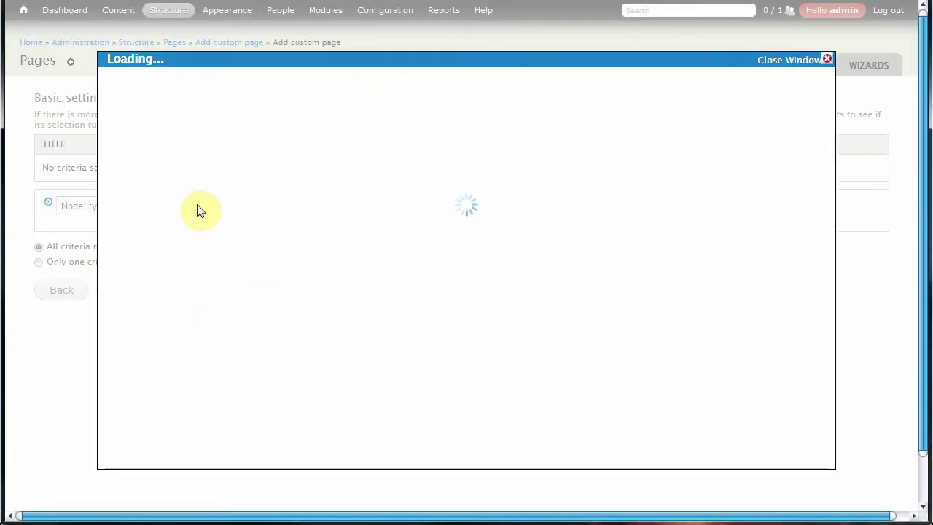
left_click(112, 149)
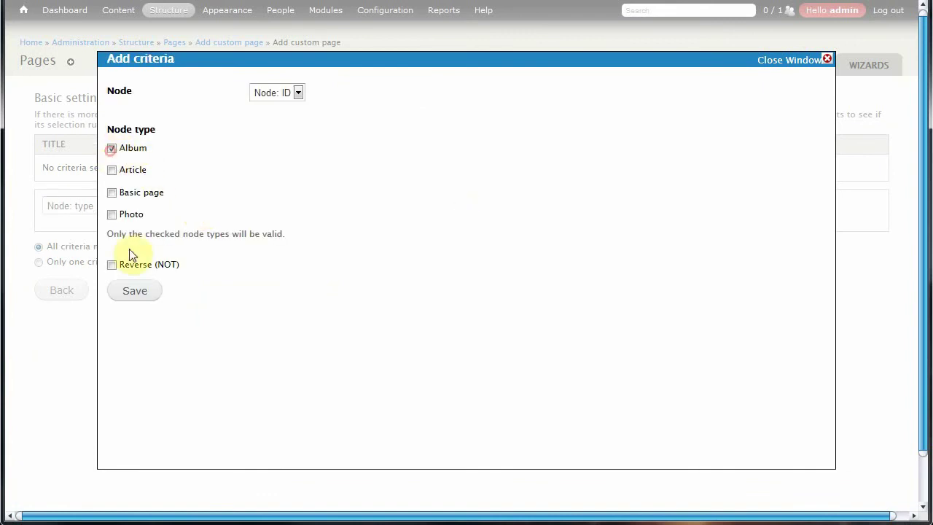
left_click(131, 292)
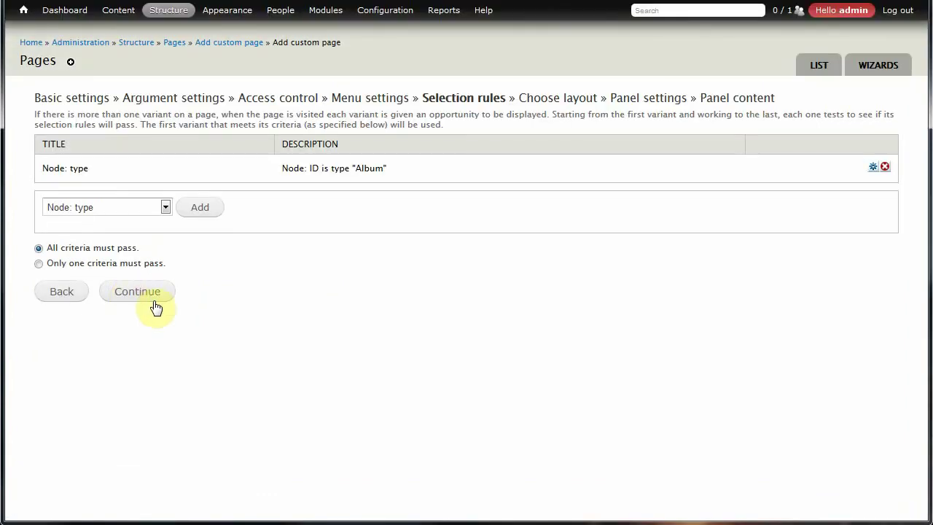
left_click(145, 293)
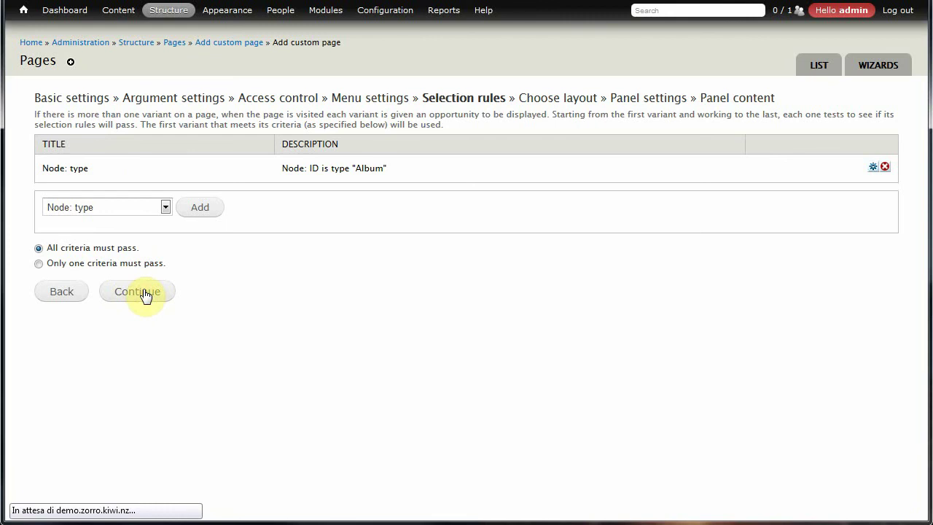
Step: Choose the Single column layout from the Columns: 1 category and continue to the panel settings
left_click(205, 136)
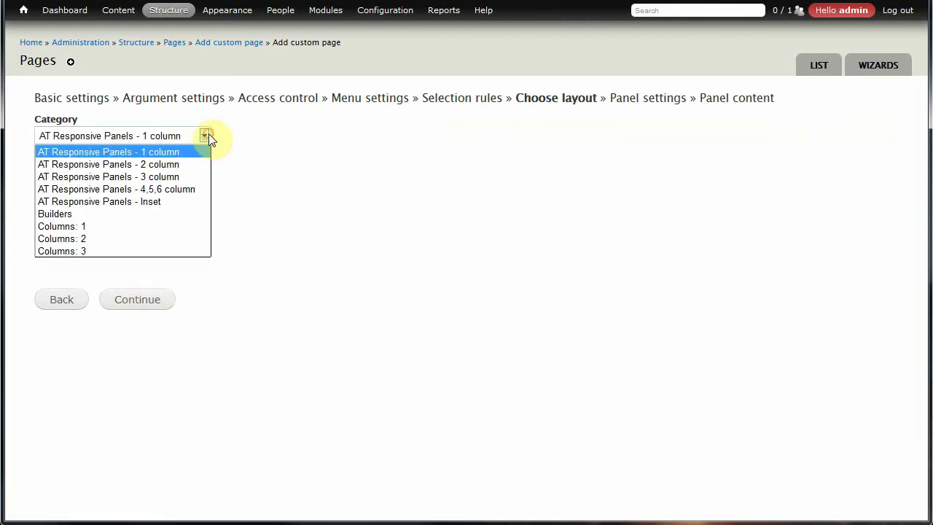
left_click(180, 227)
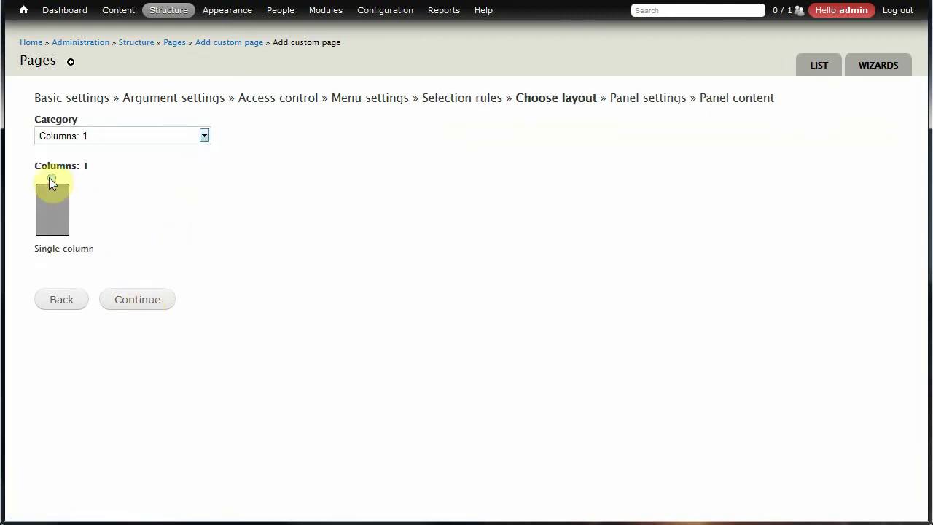
left_click(136, 299)
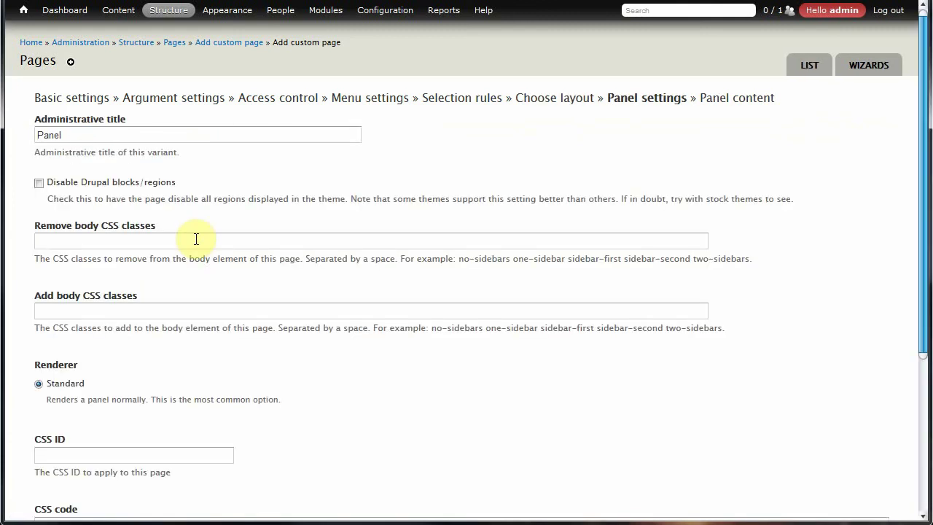
Step: Keep the default panel settings, finish the wizard with the panel content empty, and save the Edit Captions page
scroll(196, 238, "down", 5)
left_click(135, 460)
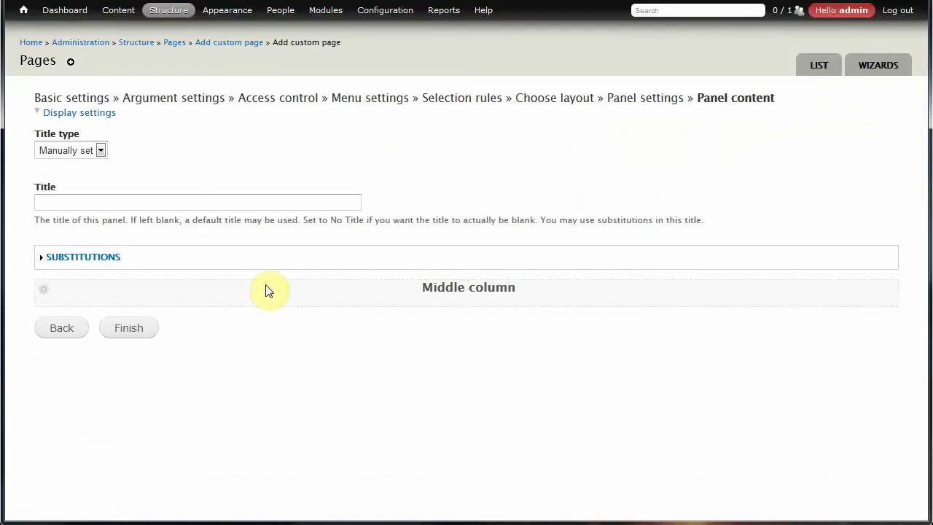
left_click(132, 330)
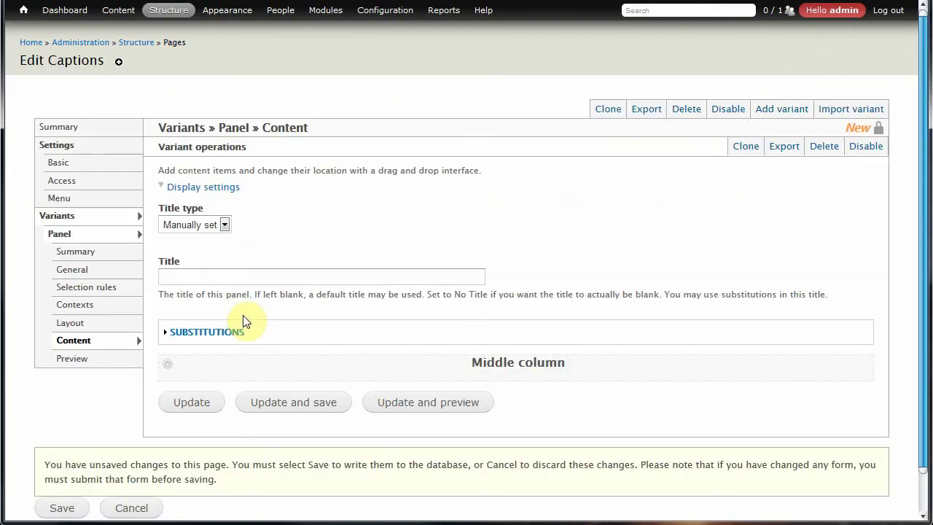
left_click(286, 404)
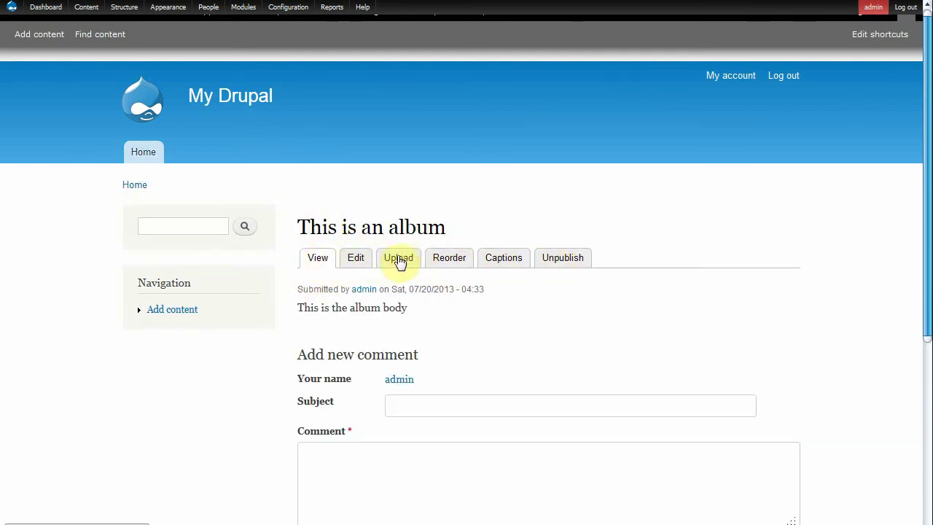
Step: Check the Upload, Reorder and Captions tabs of the album node
left_click(399, 260)
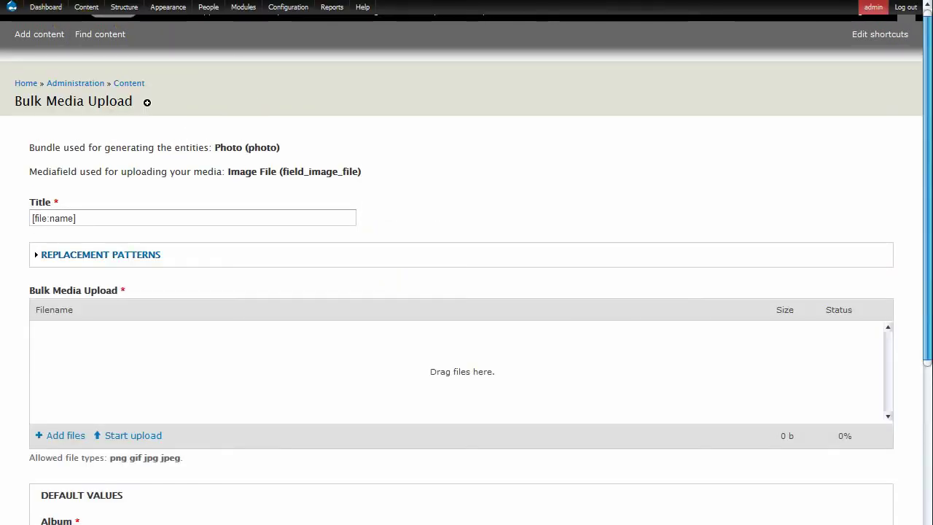
key("alt+Left")
left_click(450, 268)
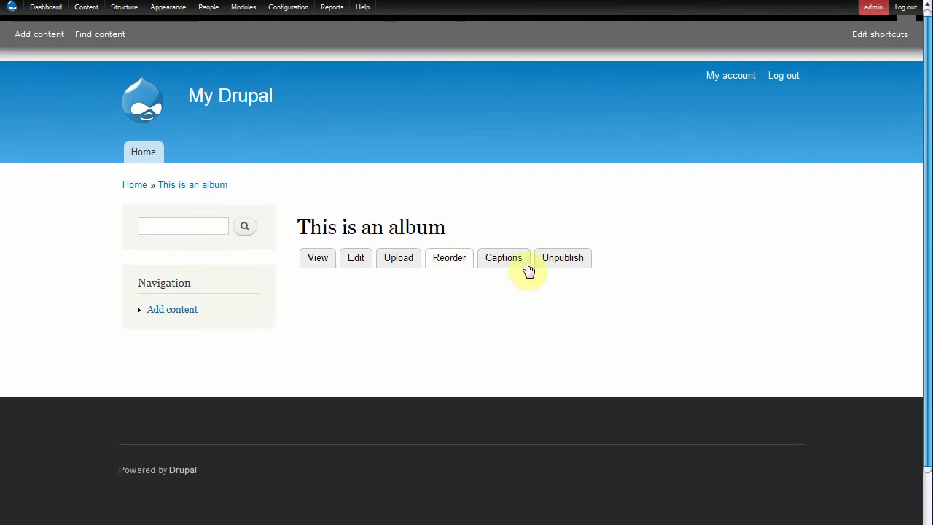
left_click(510, 255)
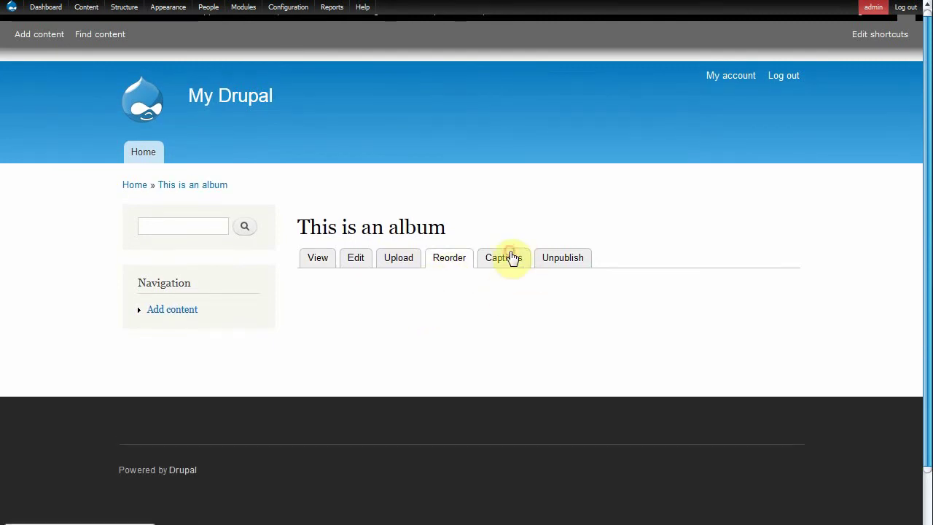